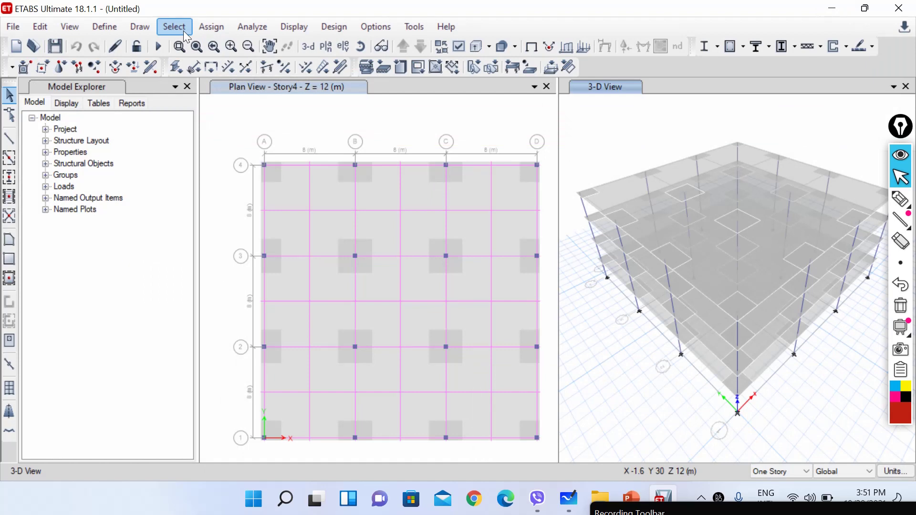
- Define a new concrete material of grade M25 using the India region and Indian standard
{"action": "left_click", "coordinate": [110, 26]}
{"action": "left_click", "coordinate": [179, 27]}
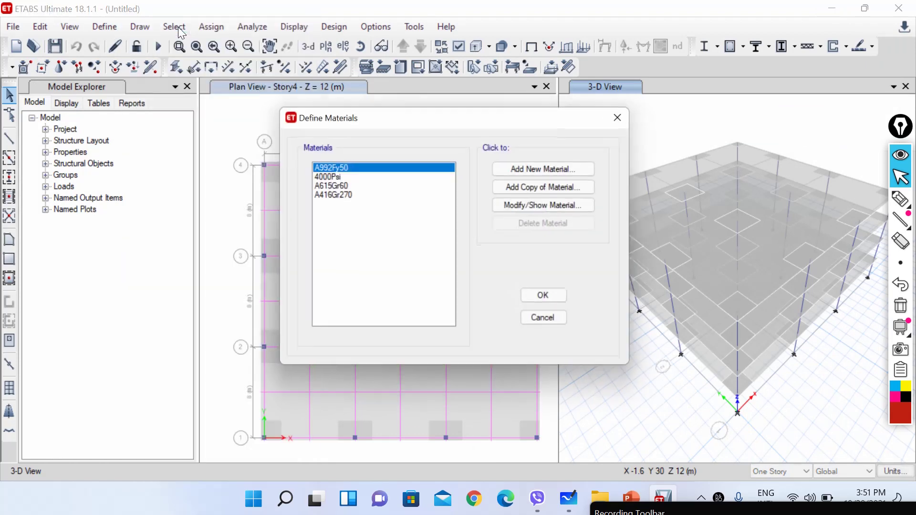
{"action": "left_click", "coordinate": [529, 162]}
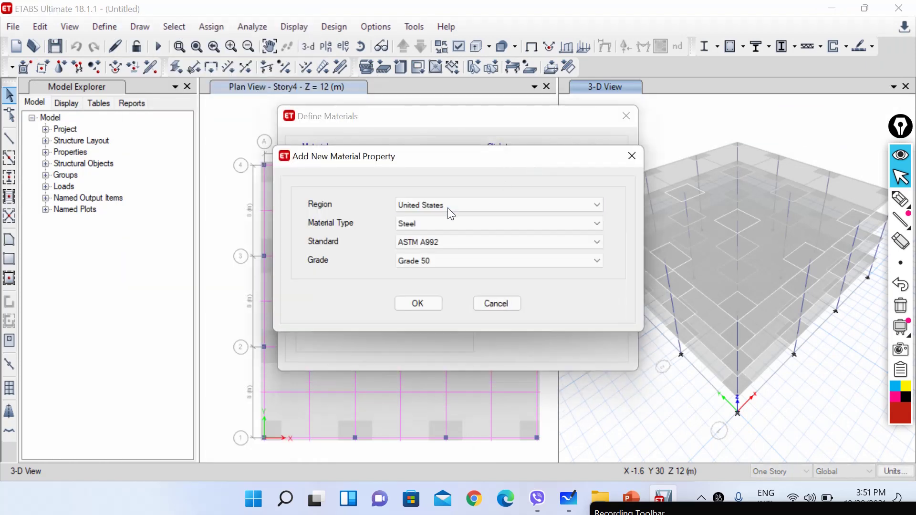
{"action": "left_click", "coordinate": [437, 209]}
{"action": "left_click", "coordinate": [413, 236]}
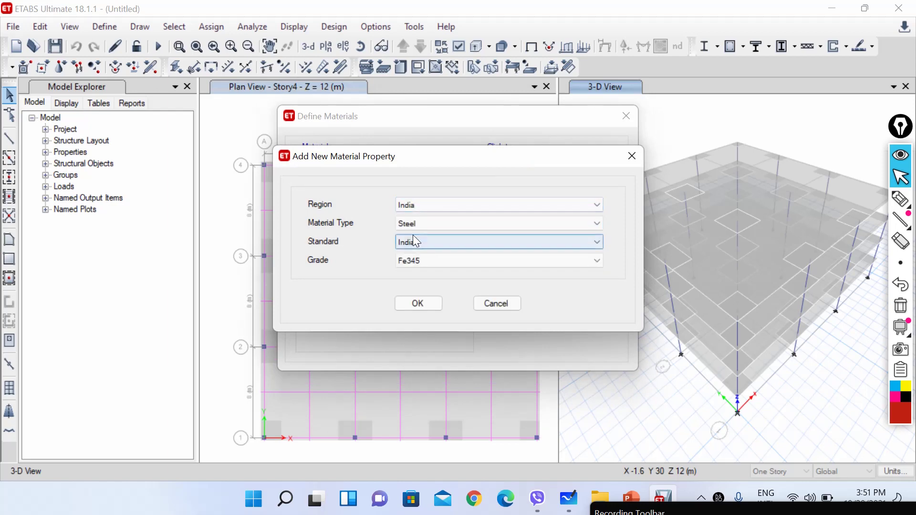
{"action": "left_click", "coordinate": [414, 225]}
{"action": "left_click", "coordinate": [412, 246]}
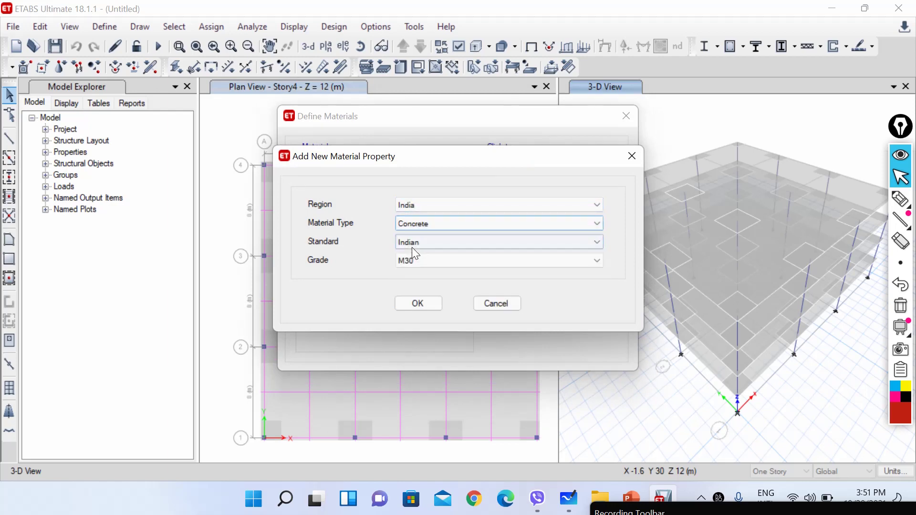
{"action": "left_click", "coordinate": [416, 262]}
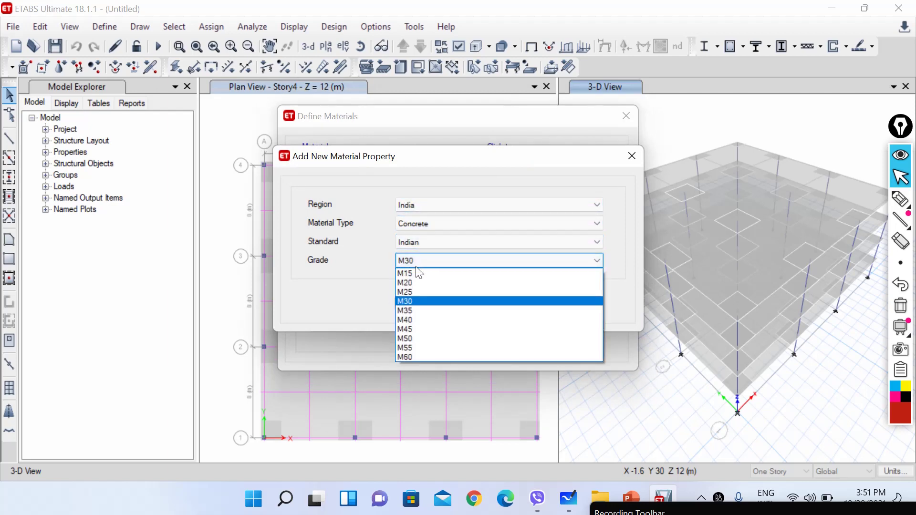
{"action": "left_click", "coordinate": [417, 291]}
{"action": "left_click", "coordinate": [425, 303]}
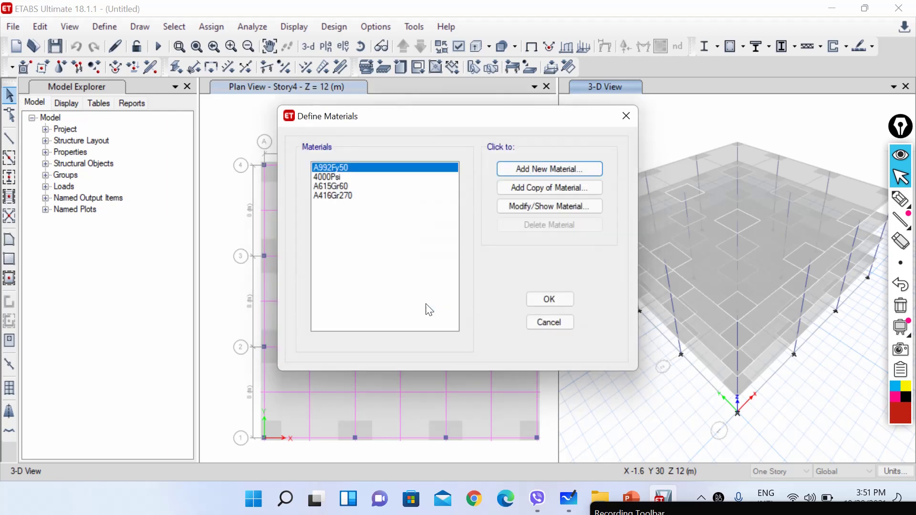
{"action": "left_click", "coordinate": [414, 439]}
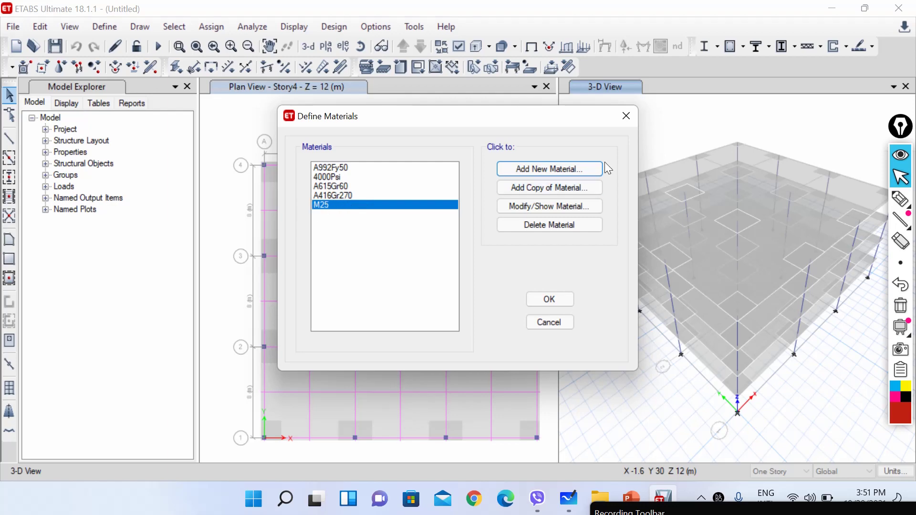
- Add an Indian rebar material of HYSD Grade 415 and accept the material definitions
{"action": "left_click", "coordinate": [560, 168]}
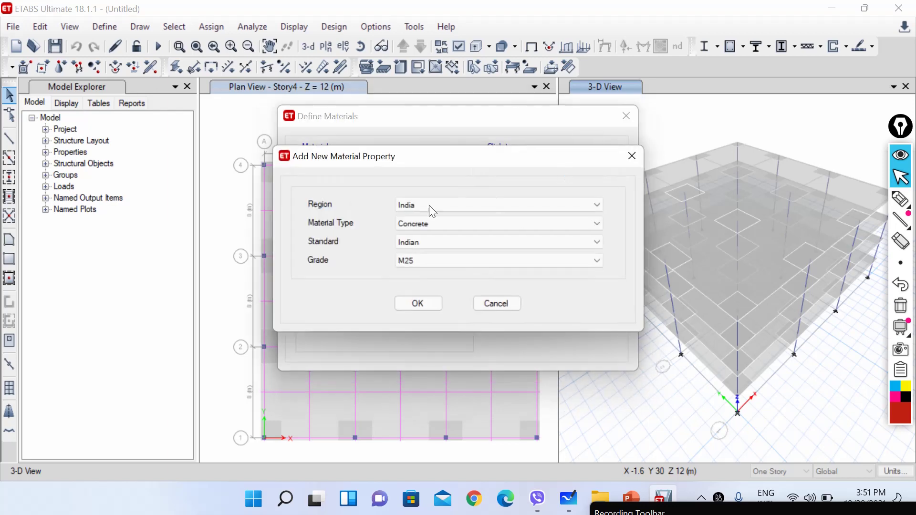
{"action": "left_click", "coordinate": [424, 228]}
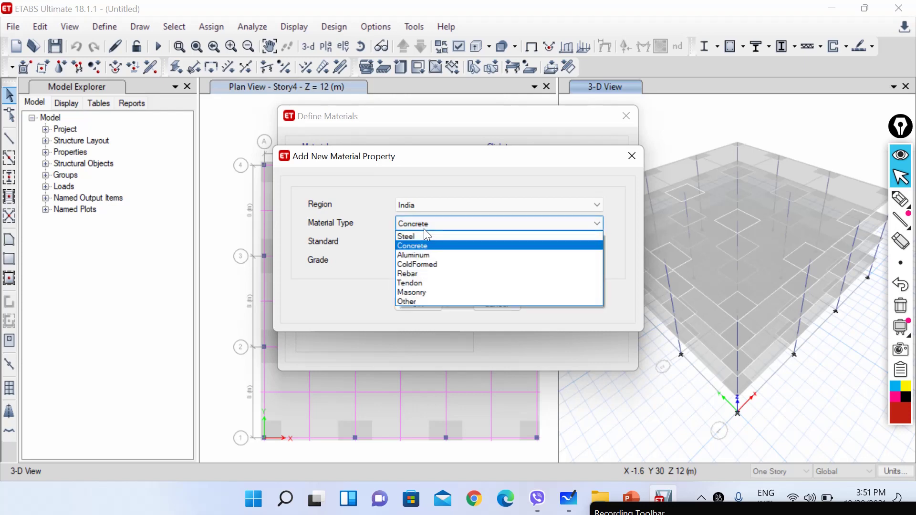
{"action": "left_click", "coordinate": [420, 271]}
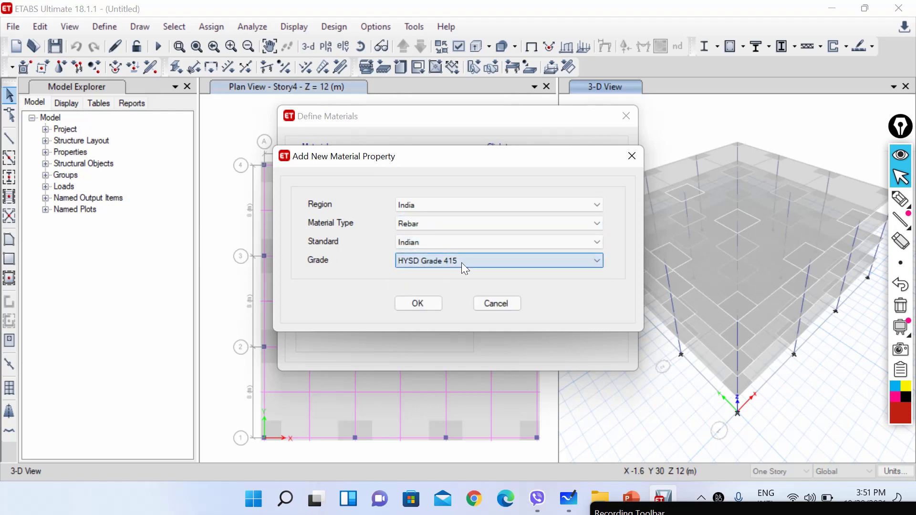
{"action": "left_click", "coordinate": [423, 302]}
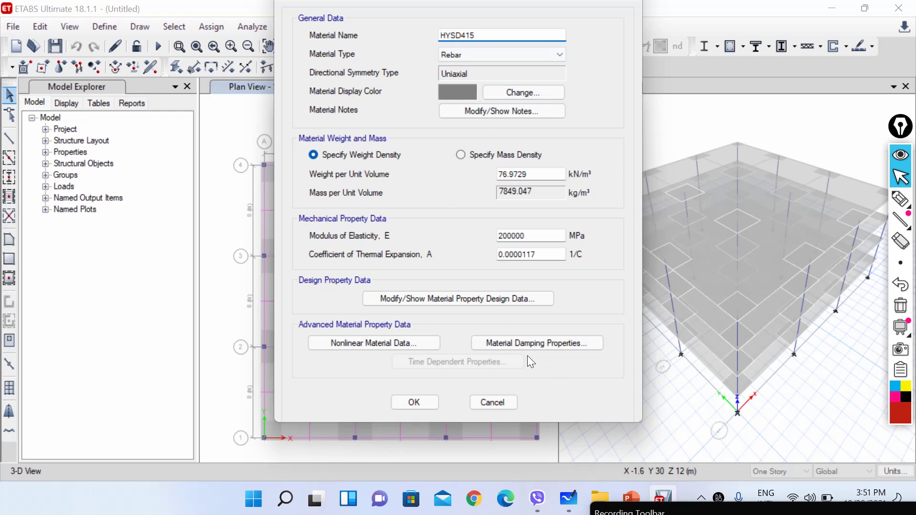
{"action": "left_click", "coordinate": [429, 405]}
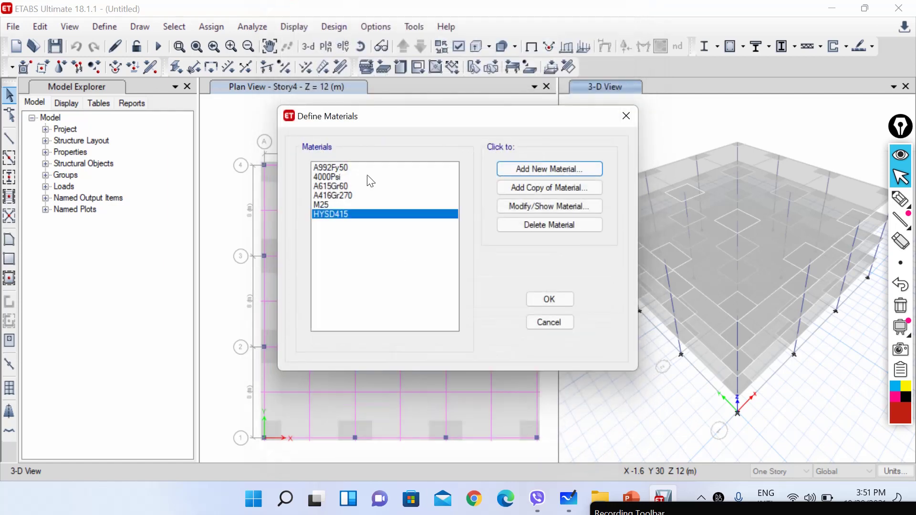
{"action": "left_click", "coordinate": [559, 299]}
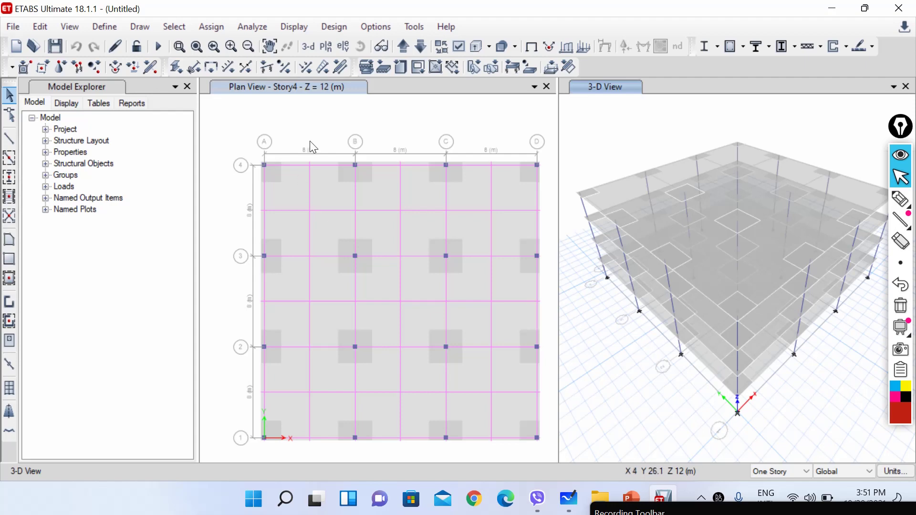
- Add a new frame section property using the special Section Designer shape type
{"action": "left_click", "coordinate": [105, 27]}
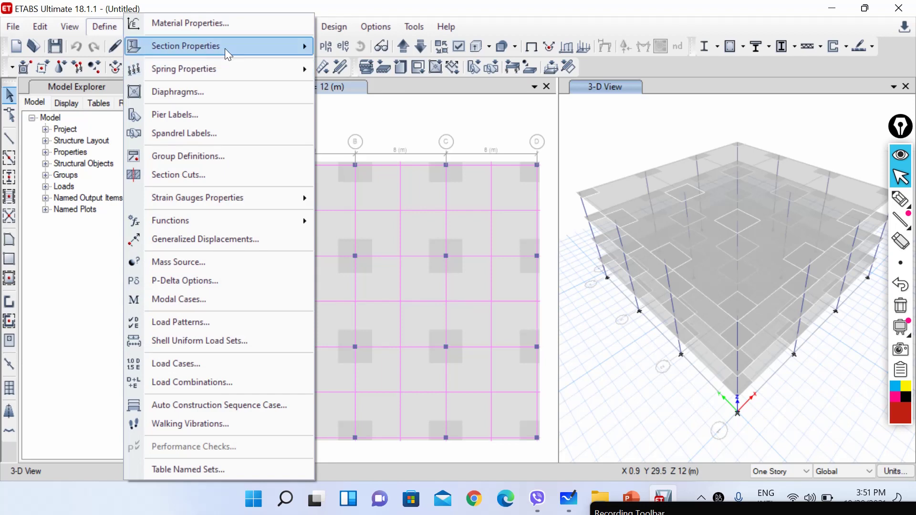
{"action": "mouse_move", "coordinate": [249, 45]}
{"action": "left_click", "coordinate": [343, 47]}
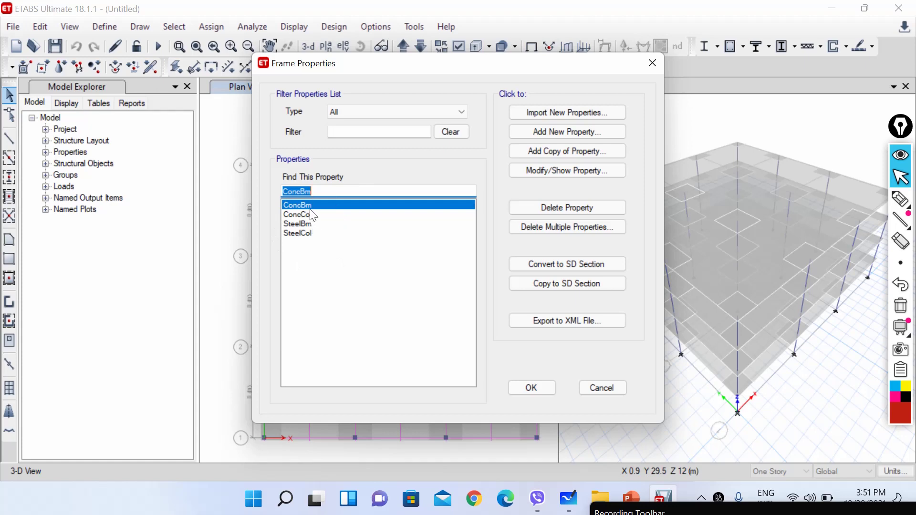
{"action": "left_click", "coordinate": [556, 133]}
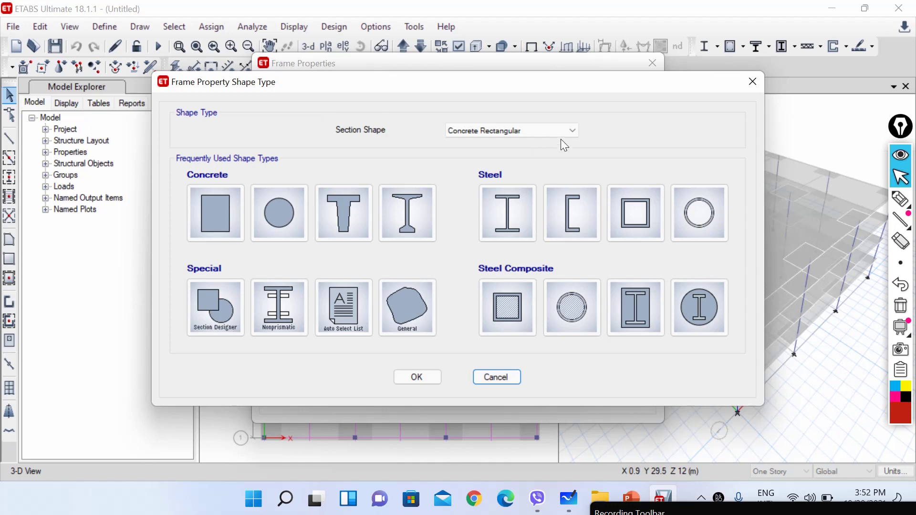
{"action": "left_click", "coordinate": [572, 130]}
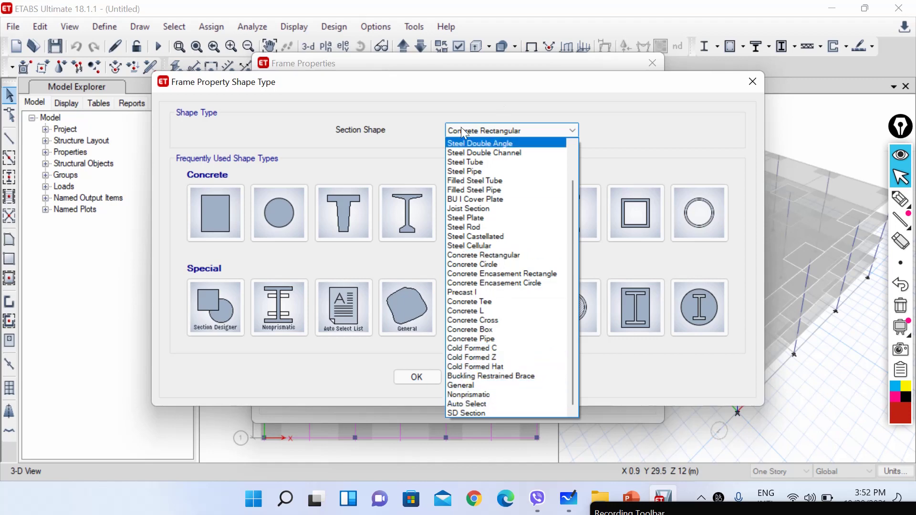
{"action": "left_click", "coordinate": [625, 131]}
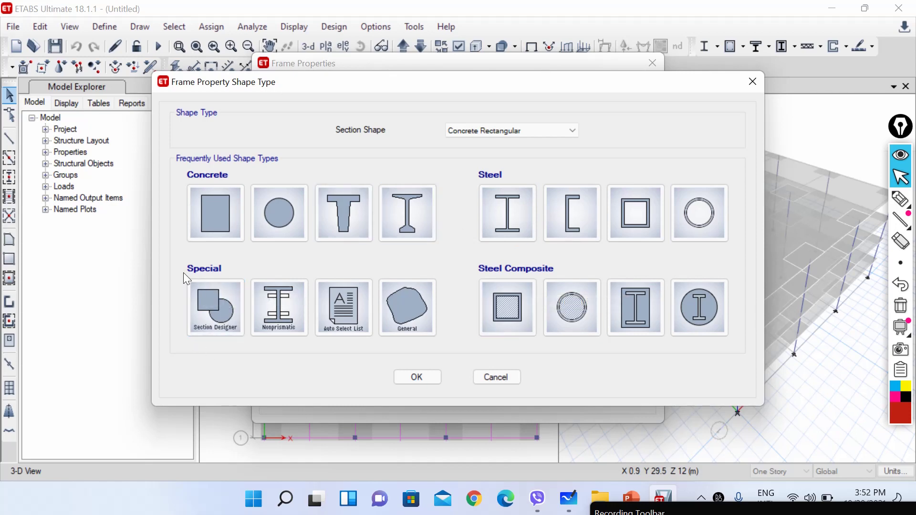
{"action": "left_click", "coordinate": [222, 305]}
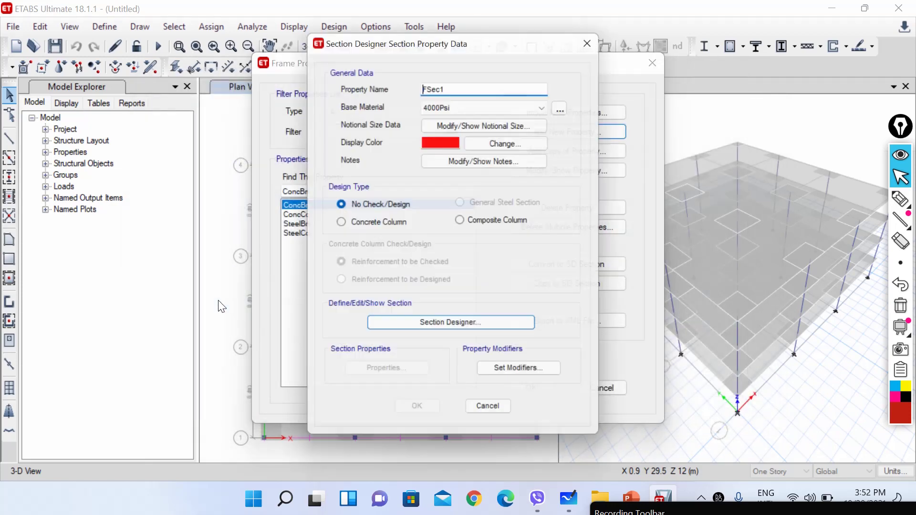
- Name the section property TrapezoidalBeam, set its base material to M25, and open it in Section Designer
{"action": "left_click_drag", "start_coordinate": [468, 85], "coordinate": [394, 88]}
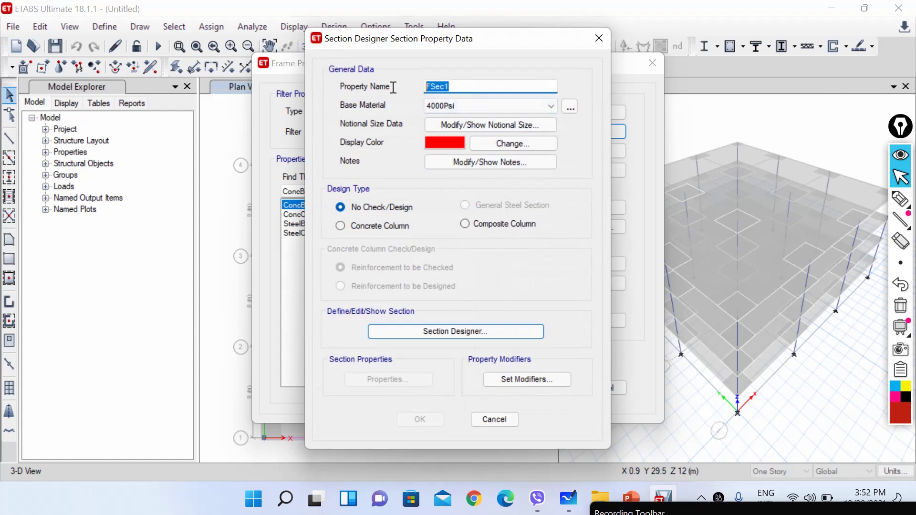
{"action": "type", "text": "TrapezoidalBeam"}
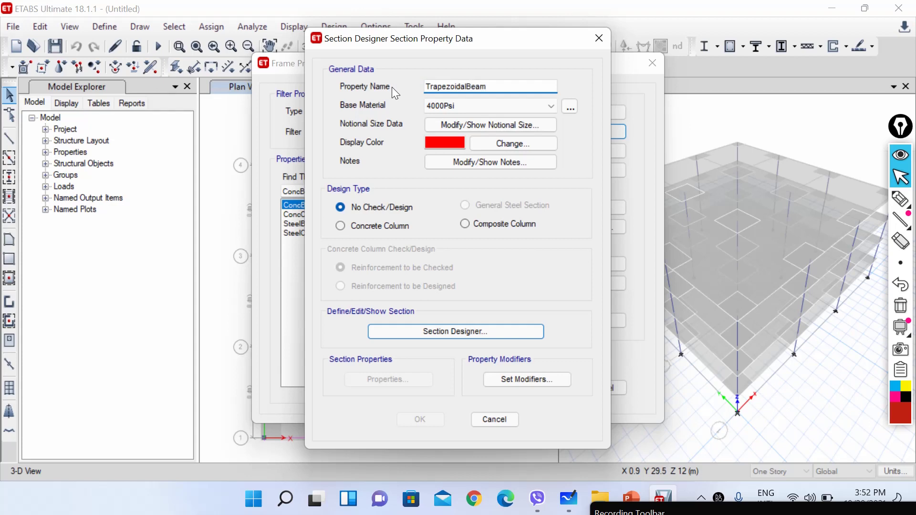
{"action": "left_click", "coordinate": [478, 107]}
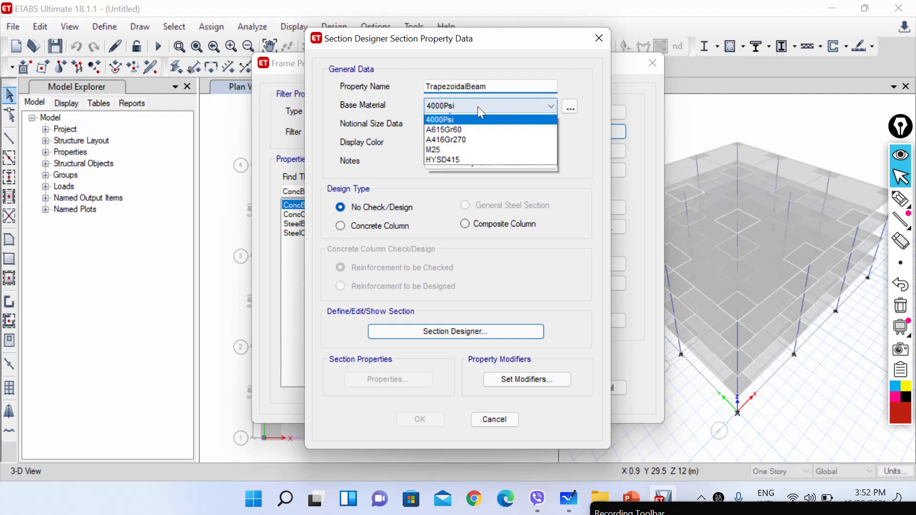
{"action": "left_click", "coordinate": [445, 157]}
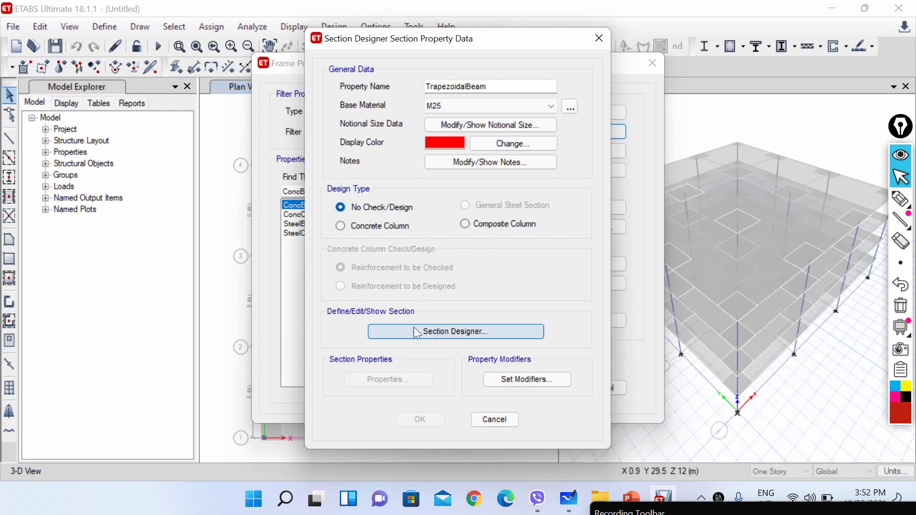
{"action": "left_click", "coordinate": [456, 336]}
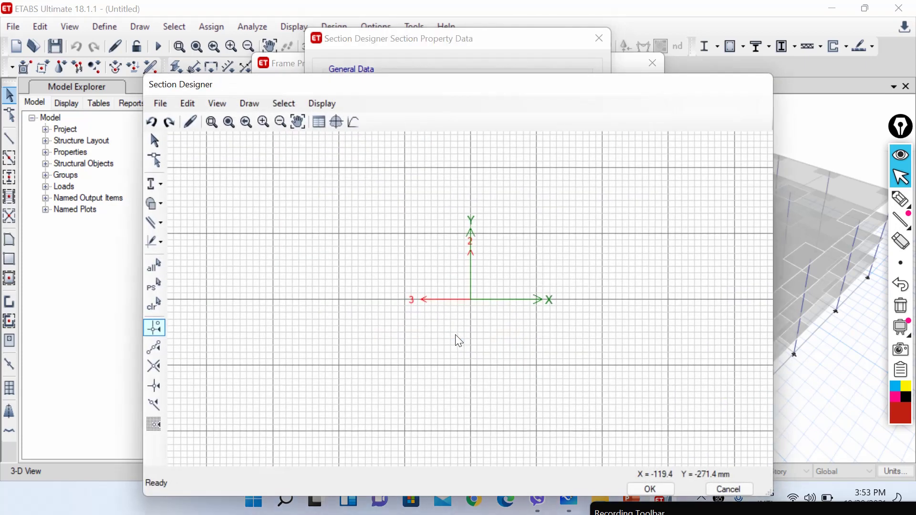
{"action": "left_click_drag", "start_coordinate": [497, 92], "coordinate": [491, 65]}
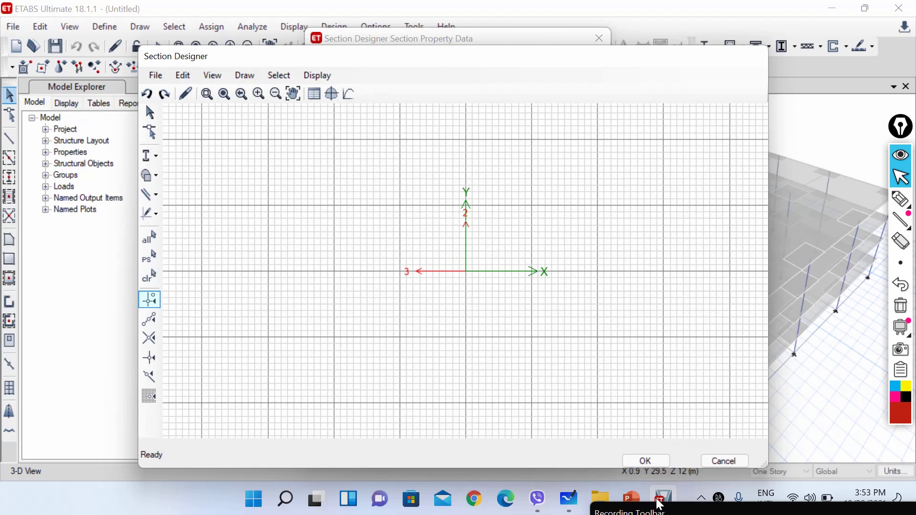
- Switch to PowerPoint to check the trapezoidal beam example's dimensions and reinforcement, and return to ETABS
{"action": "left_click", "coordinate": [632, 498]}
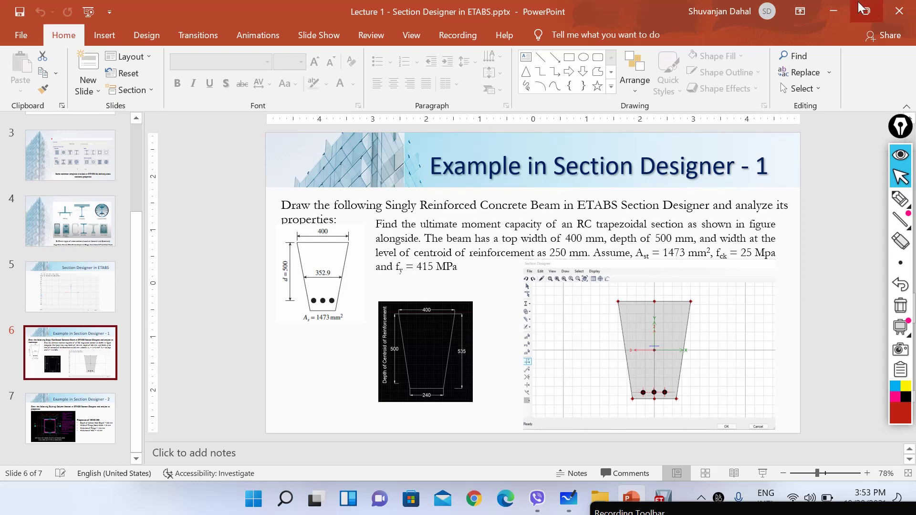
{"action": "left_click", "coordinate": [834, 11]}
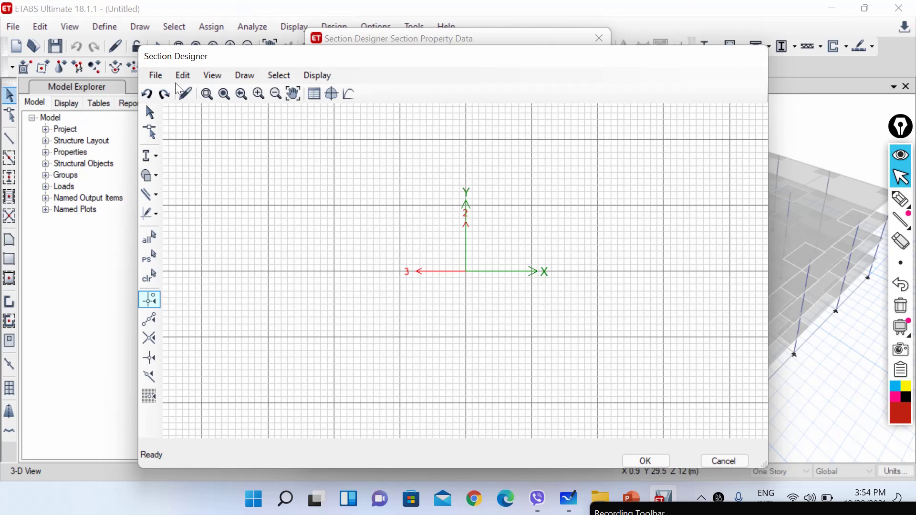
{"action": "left_click", "coordinate": [241, 79]}
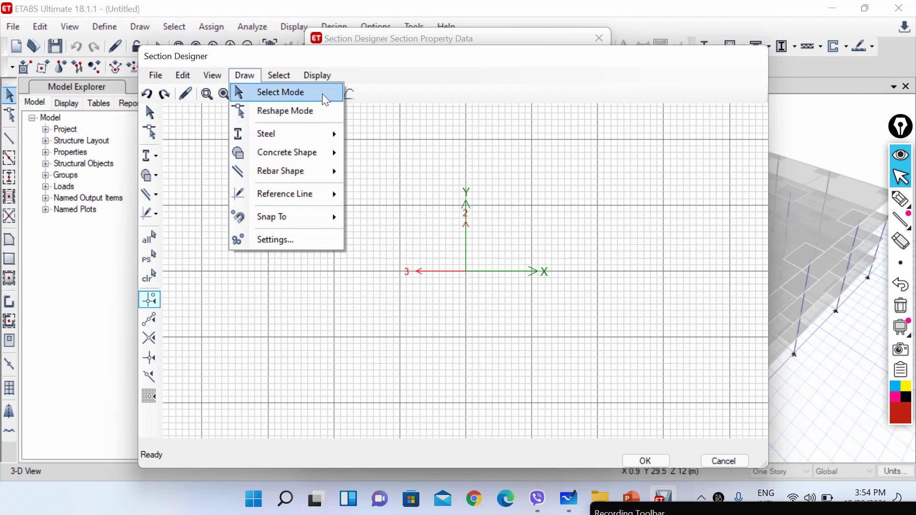
{"action": "mouse_move", "coordinate": [332, 136]}
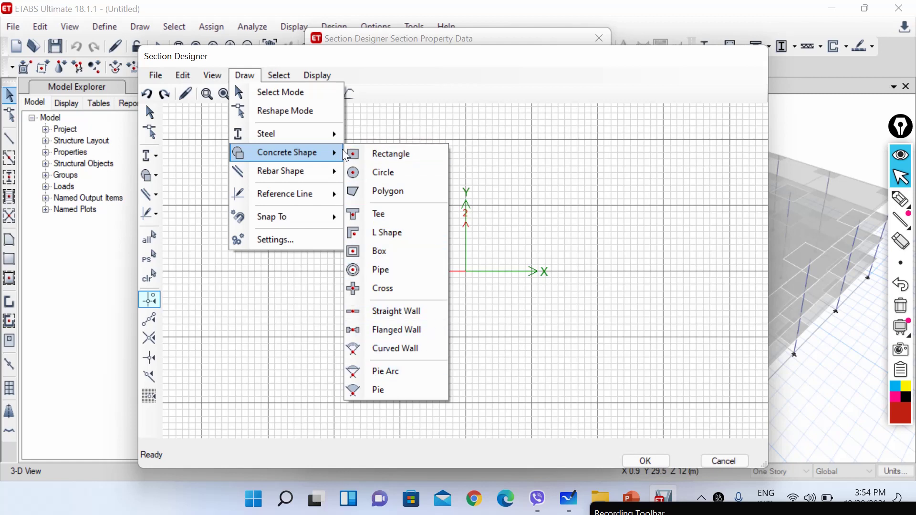
{"action": "mouse_move", "coordinate": [293, 179]}
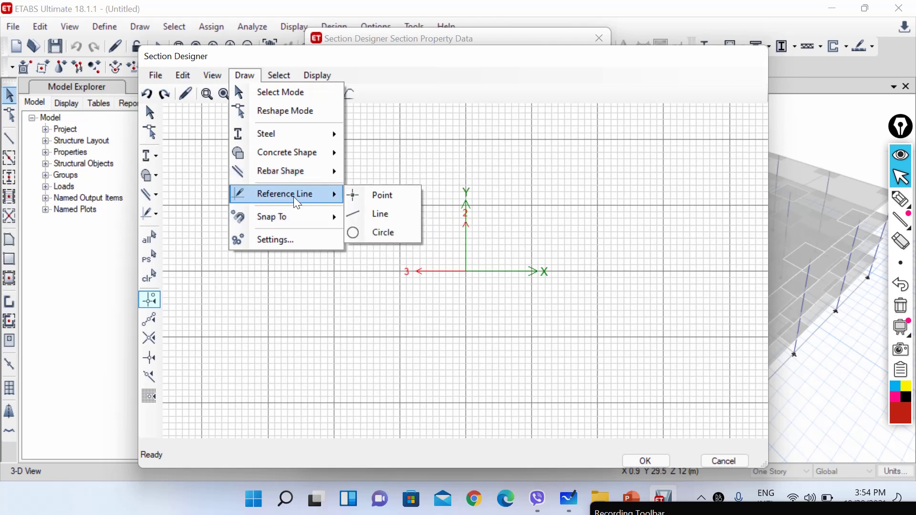
{"action": "left_click", "coordinate": [364, 58]}
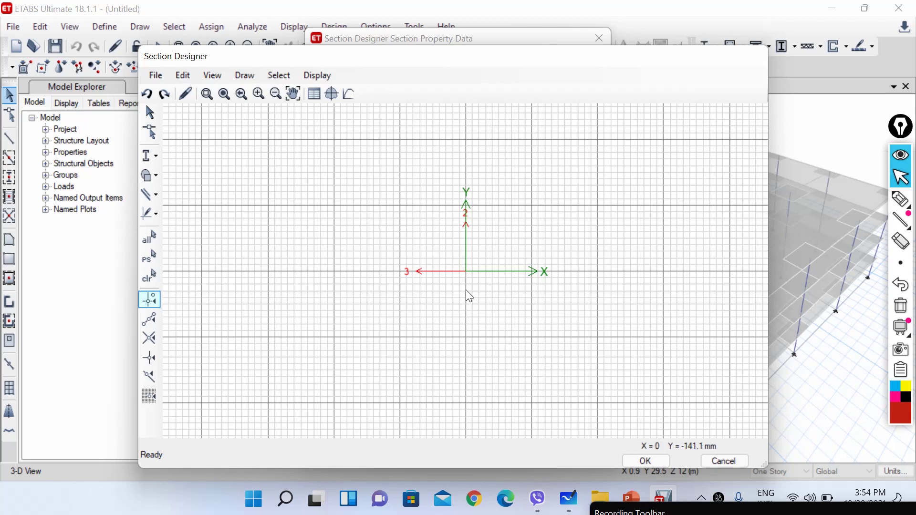
{"action": "left_click", "coordinate": [156, 175]}
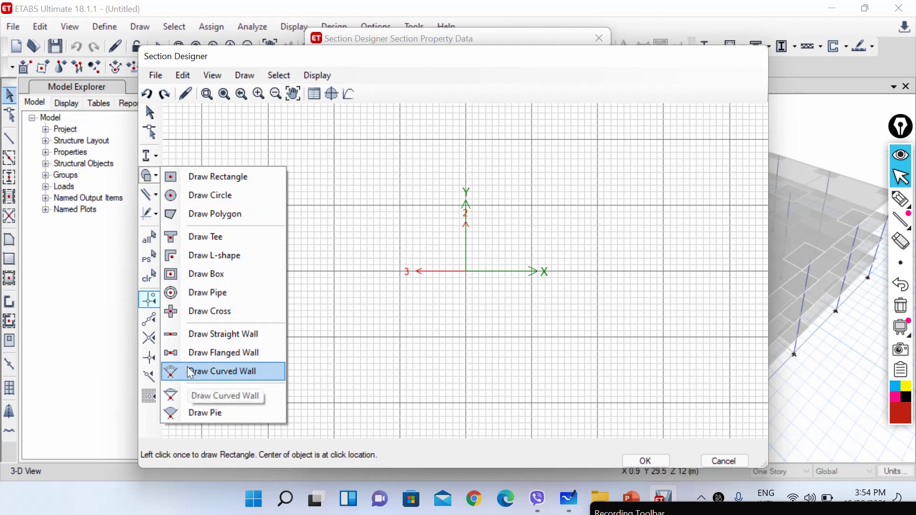
{"action": "left_click", "coordinate": [353, 60]}
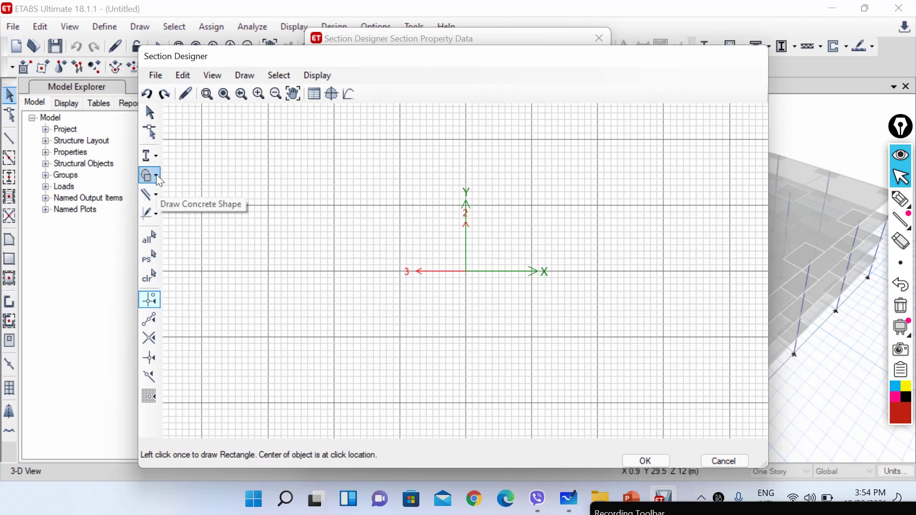
- Draw a reference point at the axes' origin, with X and Y centers both 0 mm
{"action": "left_click", "coordinate": [261, 75]}
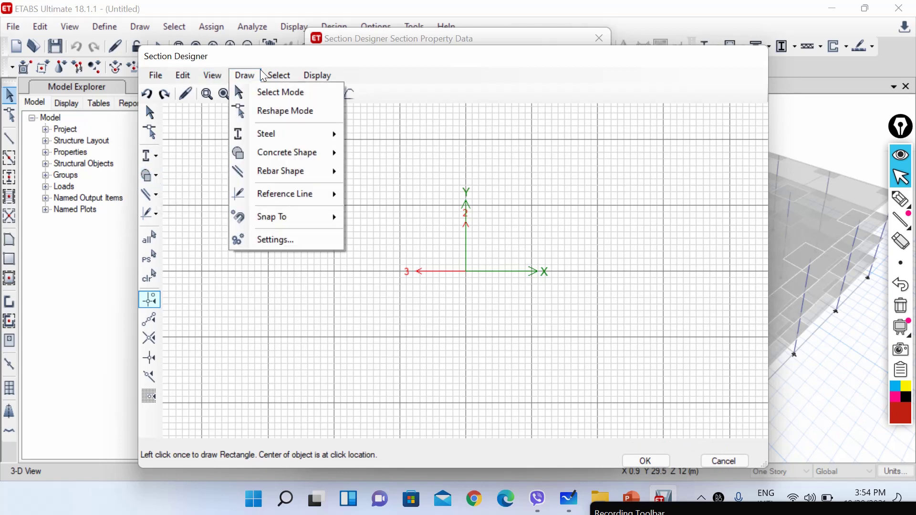
{"action": "mouse_move", "coordinate": [325, 204]}
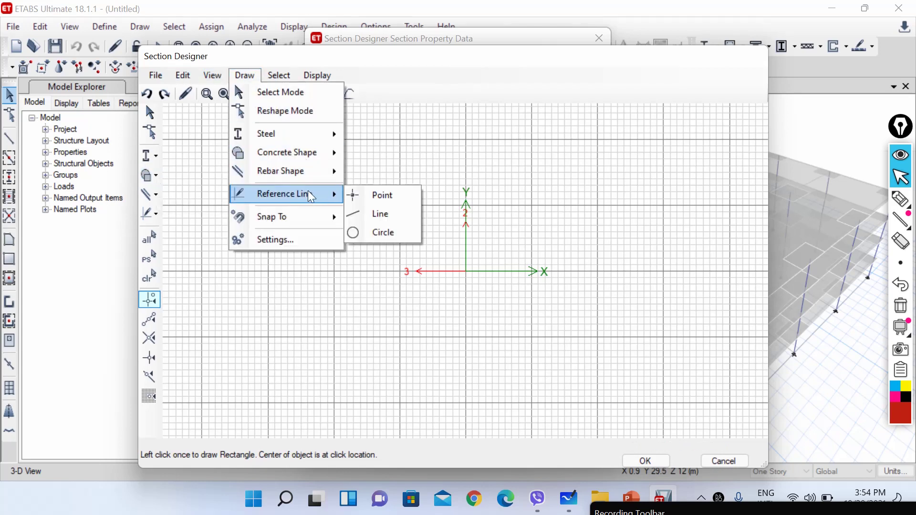
{"action": "left_click", "coordinate": [382, 200]}
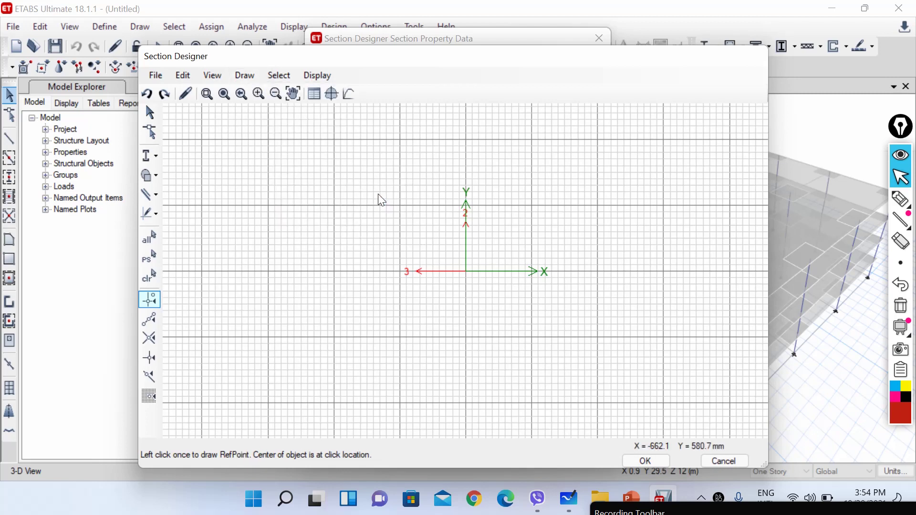
{"action": "left_click", "coordinate": [466, 272]}
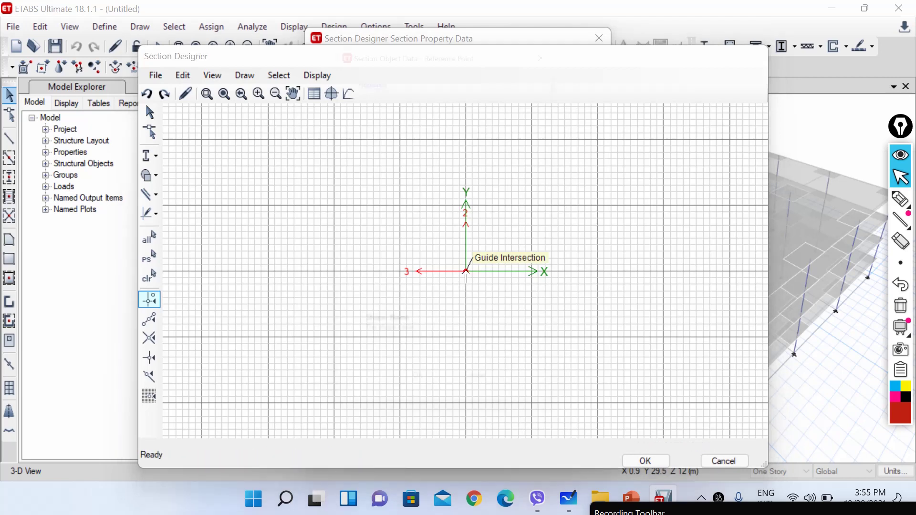
{"action": "left_click_drag", "start_coordinate": [404, 43], "coordinate": [203, 52]}
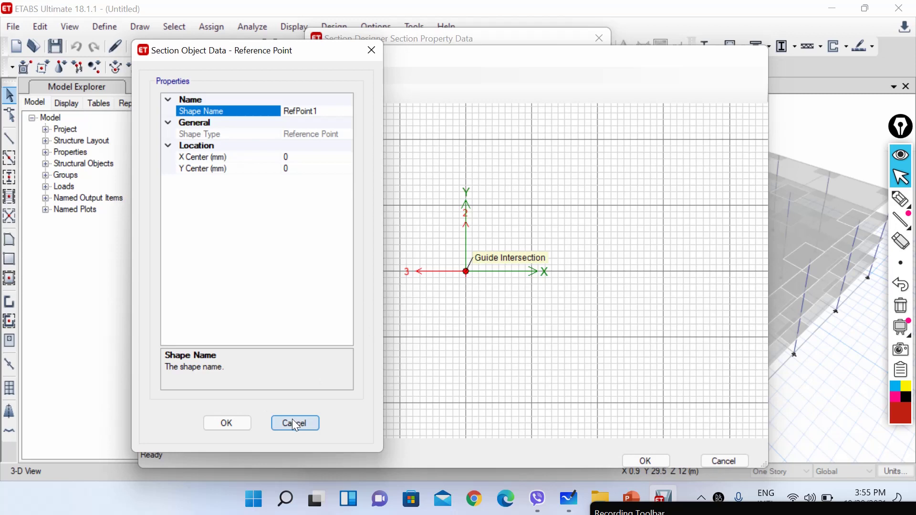
{"action": "left_click", "coordinate": [234, 422]}
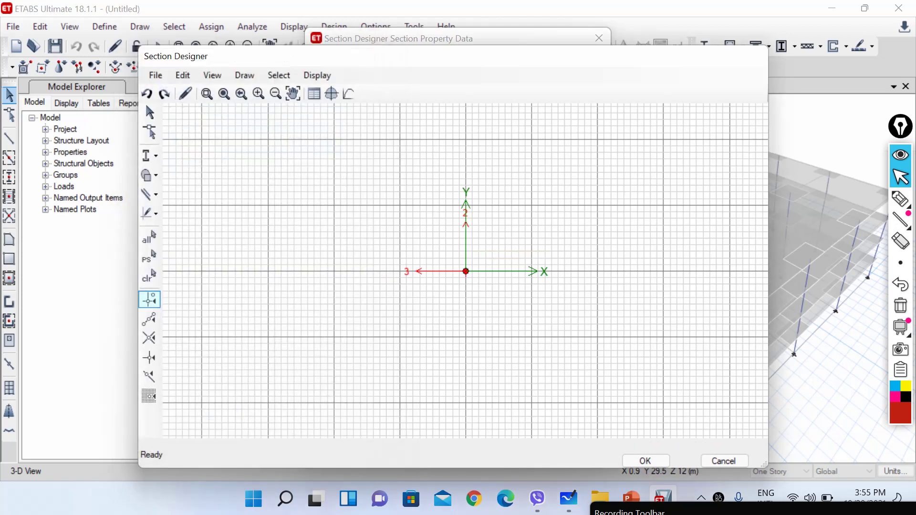
- Switch to PowerPoint, sketch centre axes and points over the dimensioned trapezoid, return to ETABS and clear the pen marks
{"action": "mouse_move", "coordinate": [663, 510]}
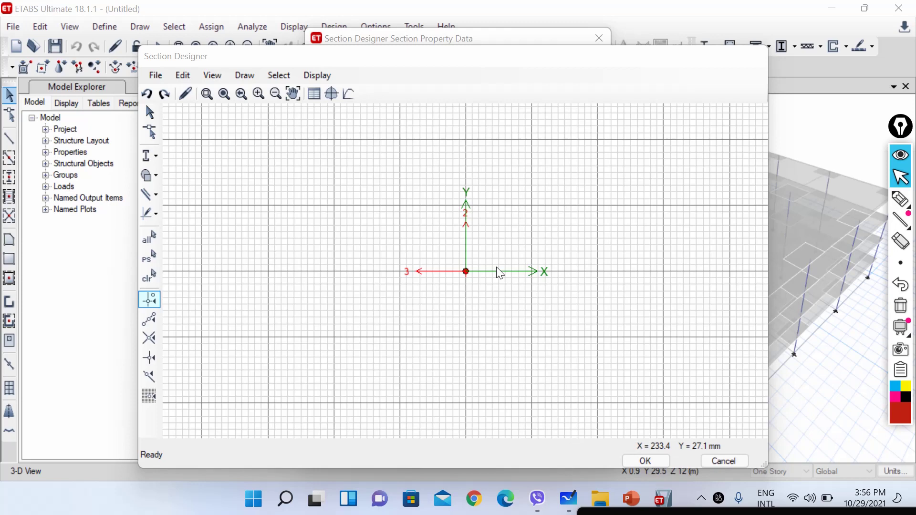
{"action": "left_click", "coordinate": [633, 502]}
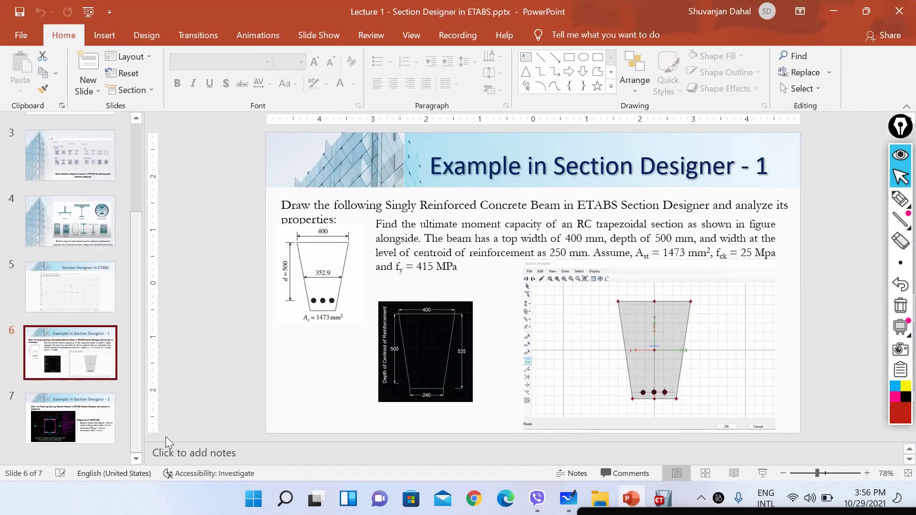
{"action": "left_click", "coordinate": [903, 200]}
{"action": "left_click_drag", "start_coordinate": [423, 295], "coordinate": [439, 407]}
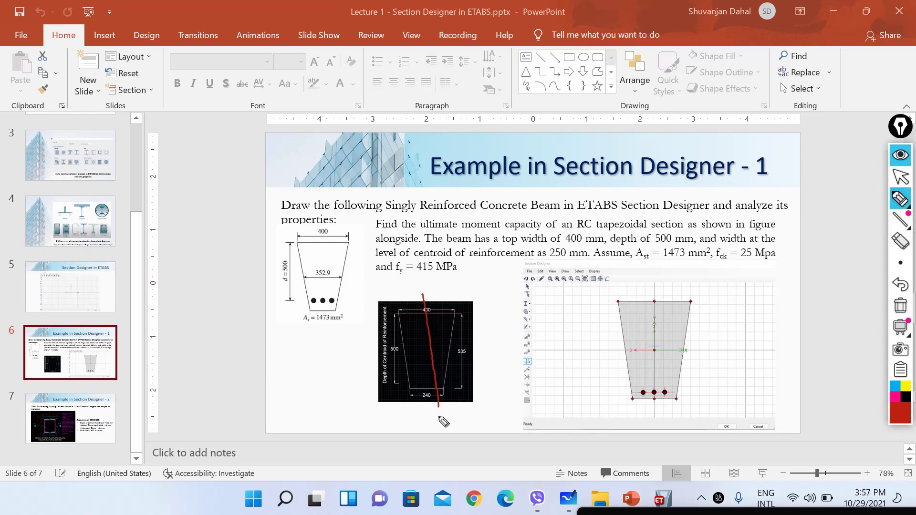
{"action": "left_click_drag", "start_coordinate": [383, 348], "coordinate": [498, 344]}
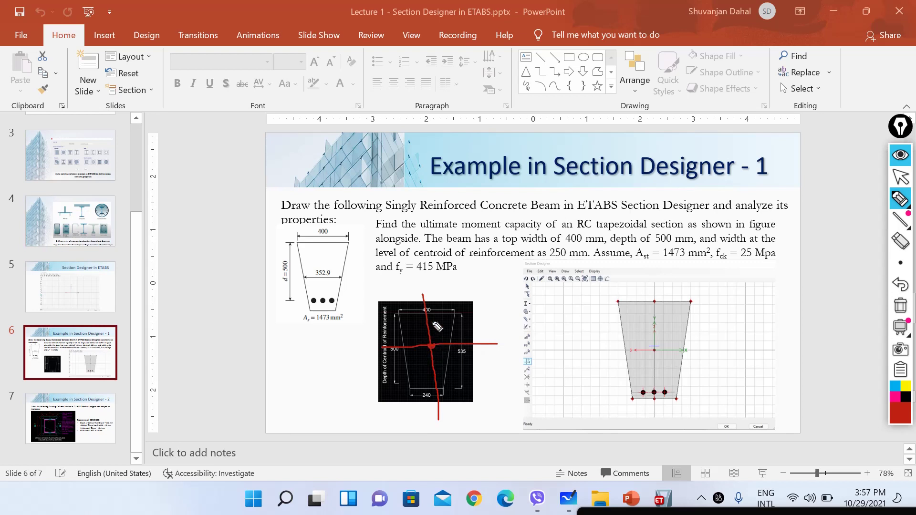
{"action": "mouse_move", "coordinate": [429, 318]}
{"action": "left_mouse_down"}
{"action": "mouse_move", "coordinate": [419, 329]}
{"action": "mouse_move", "coordinate": [435, 319]}
{"action": "left_mouse_up"}
{"action": "mouse_move", "coordinate": [901, 222]}
{"action": "left_click", "coordinate": [901, 176]}
{"action": "left_click", "coordinate": [660, 500]}
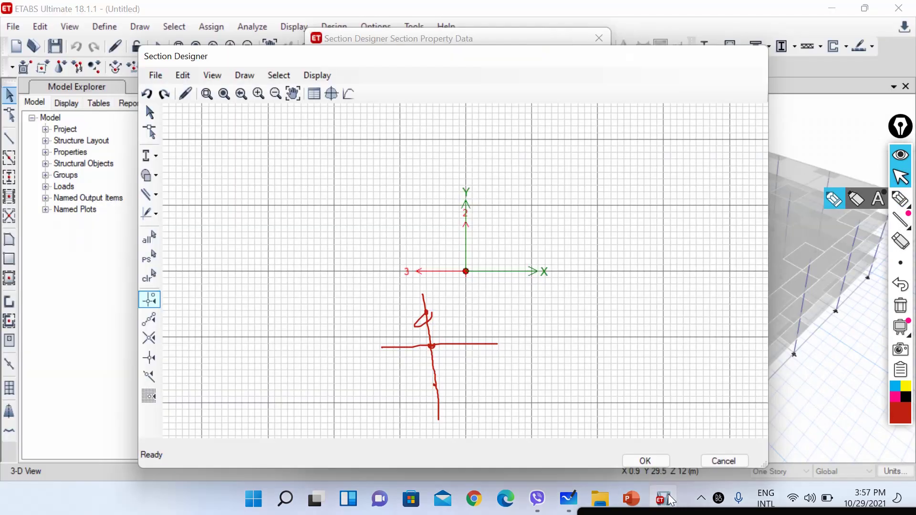
{"action": "mouse_move", "coordinate": [909, 326]}
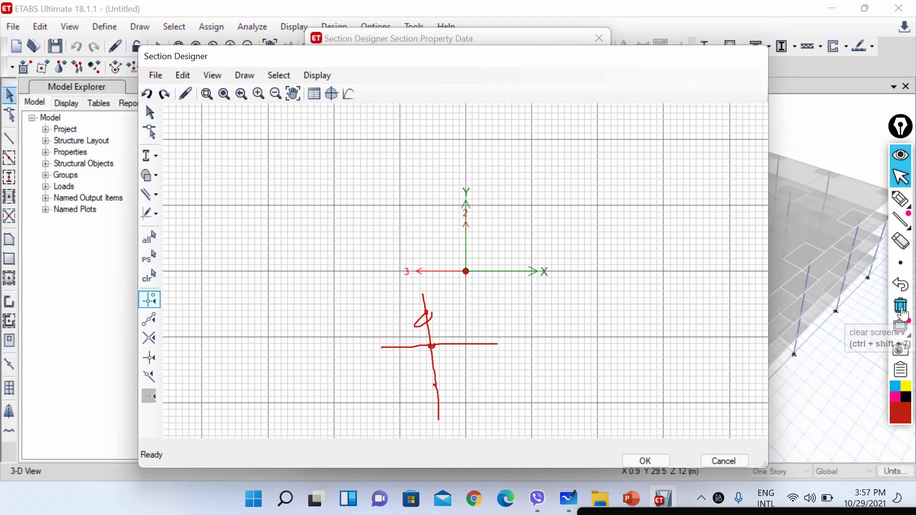
{"action": "left_click", "coordinate": [857, 327]}
- Replicate the origin reference point linearly with a dy increment of 267.5 mm
{"action": "left_click_drag", "start_coordinate": [456, 250], "coordinate": [474, 285]}
{"action": "left_click", "coordinate": [465, 272]}
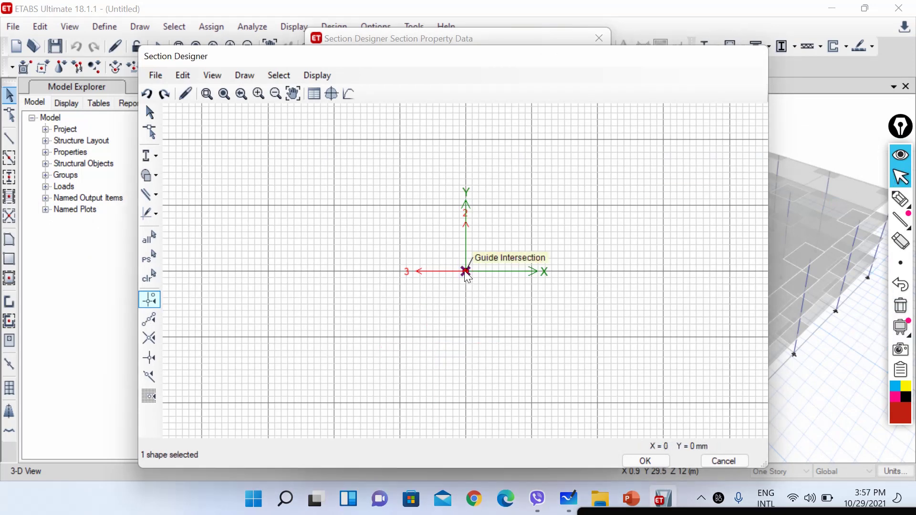
{"action": "left_click", "coordinate": [184, 77]}
{"action": "left_click", "coordinate": [239, 342]}
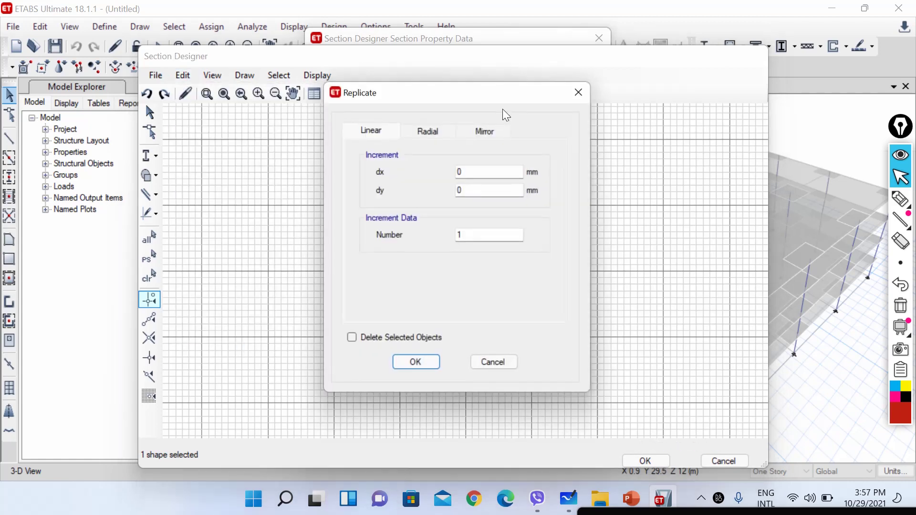
{"action": "left_click_drag", "start_coordinate": [475, 93], "coordinate": [220, 81]}
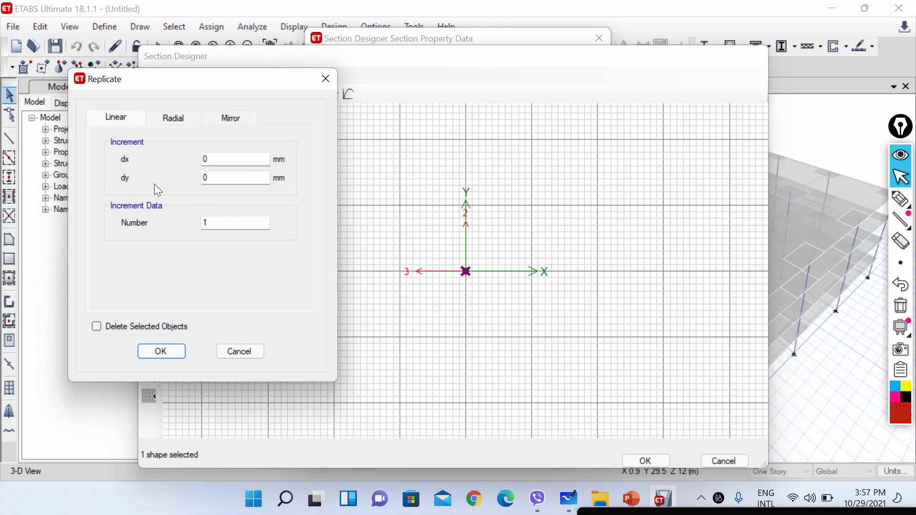
{"action": "left_click_drag", "start_coordinate": [230, 177], "coordinate": [194, 176]}
{"action": "type", "text": "267.5"}
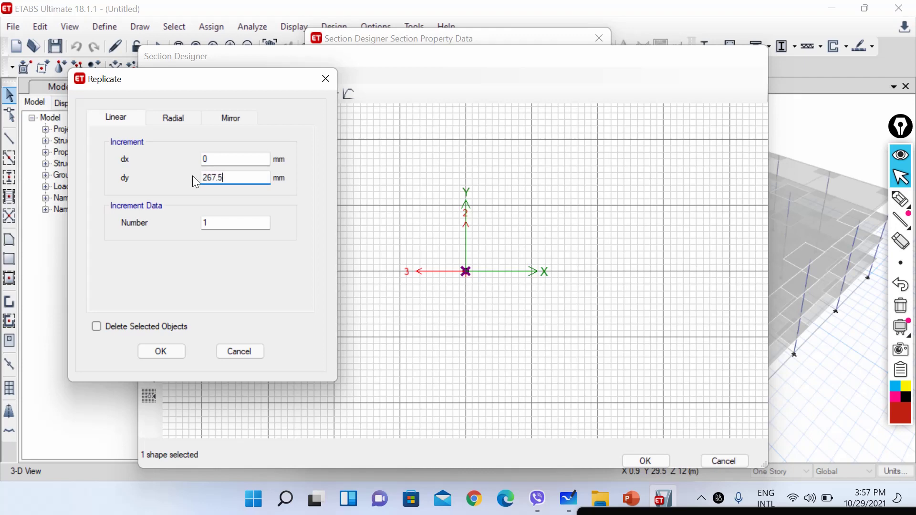
{"action": "left_click", "coordinate": [169, 351]}
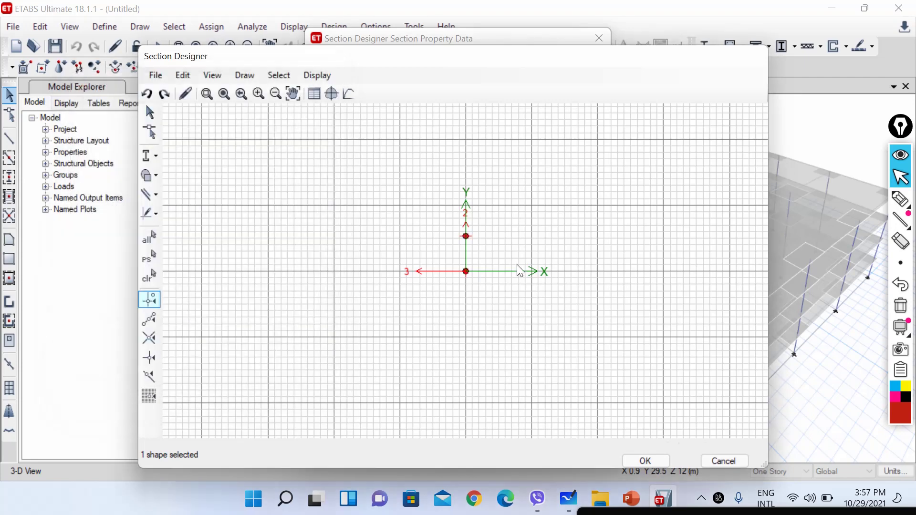
- Replicate the origin reference point linearly with a dy increment of -267.5 mm
{"action": "scroll", "coordinate": [471, 251], "scroll_direction": "up", "scroll_amount": 4}
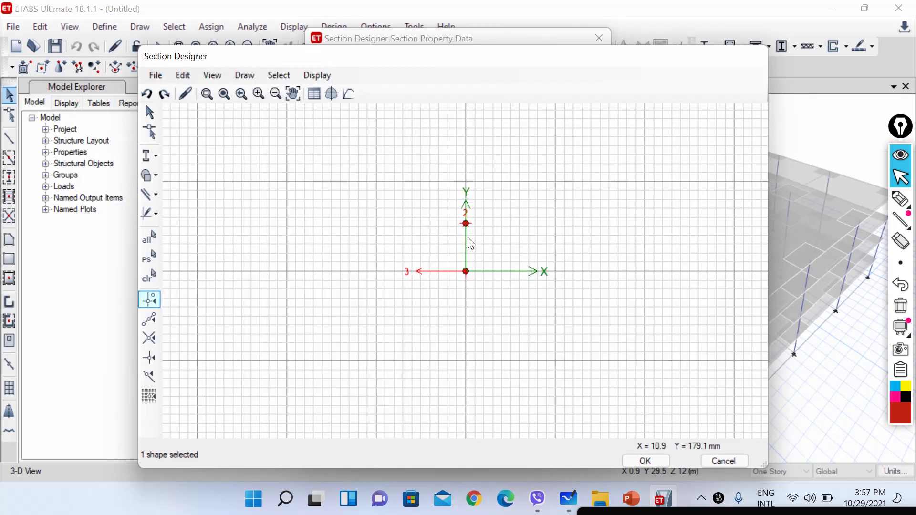
{"action": "scroll", "coordinate": [470, 203], "scroll_direction": "up", "scroll_amount": 2}
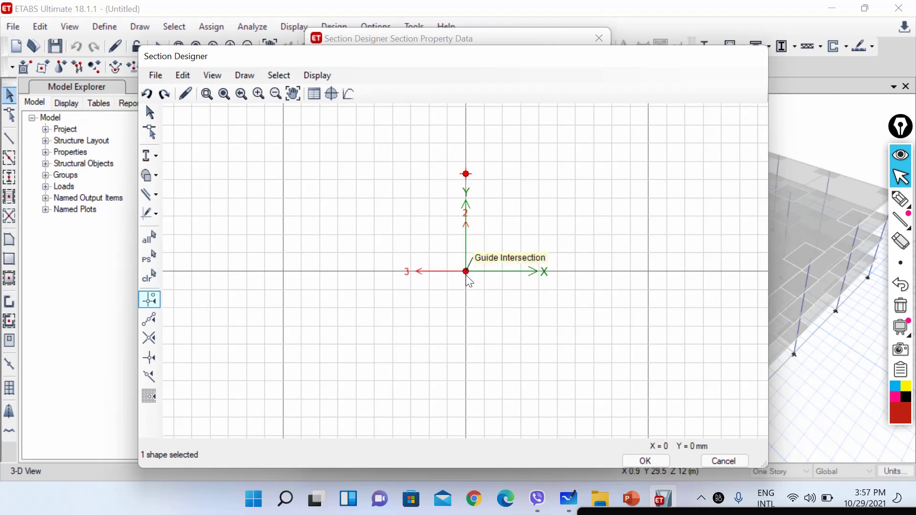
{"action": "left_click", "coordinate": [182, 76]}
{"action": "left_click", "coordinate": [229, 340]}
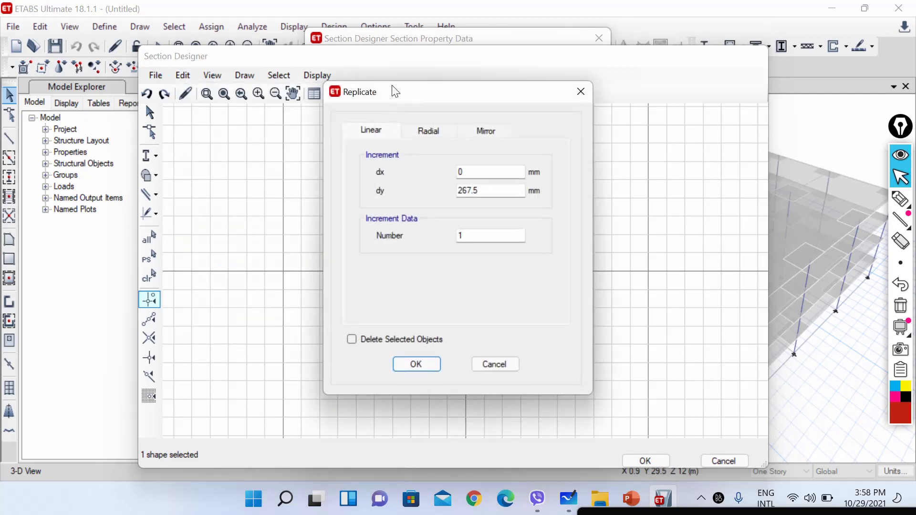
{"action": "left_click_drag", "start_coordinate": [395, 91], "coordinate": [194, 91]}
{"action": "left_click", "coordinate": [258, 183]}
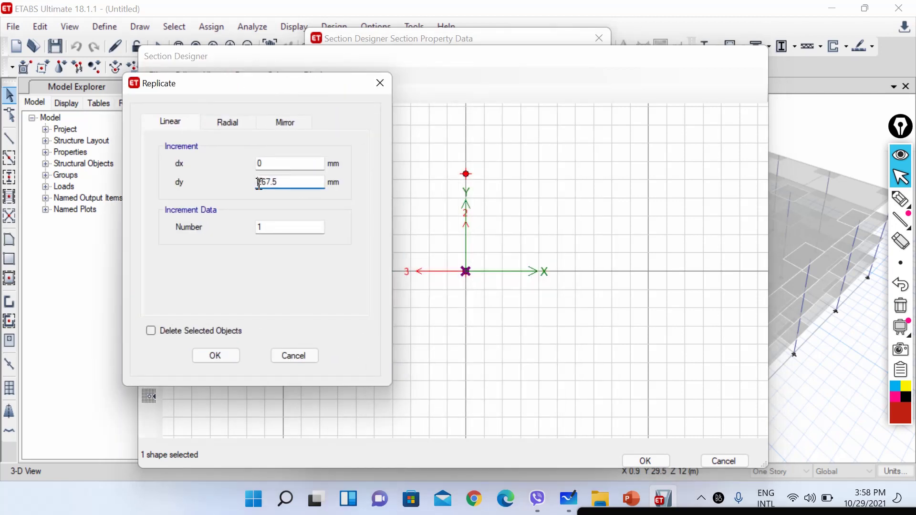
{"action": "type", "text": "9"}
{"action": "key", "text": "BackSpace"}
{"action": "left_click", "coordinate": [222, 360]}
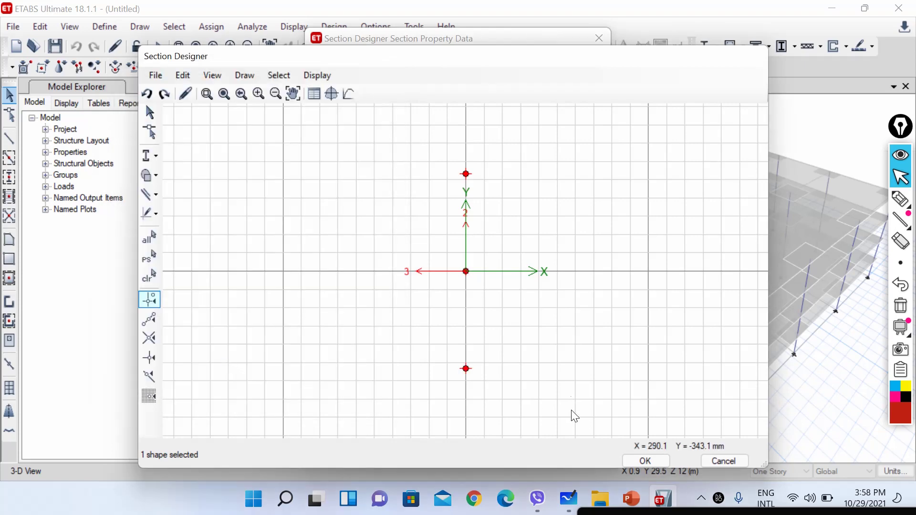
- Check the widths on the PowerPoint slide, return to ETABS, and replicate the upper reference point with dx 200 mm and dy 0
{"action": "left_click", "coordinate": [631, 498]}
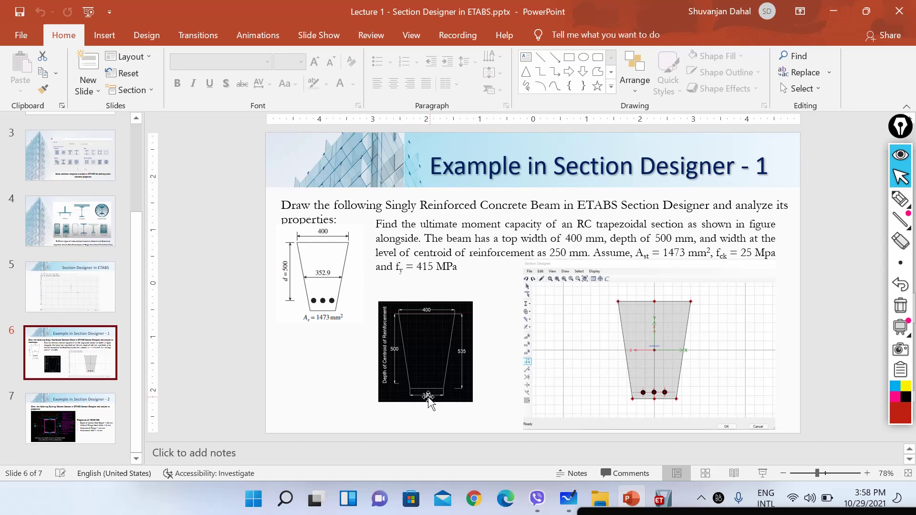
{"action": "left_click", "coordinate": [844, 11]}
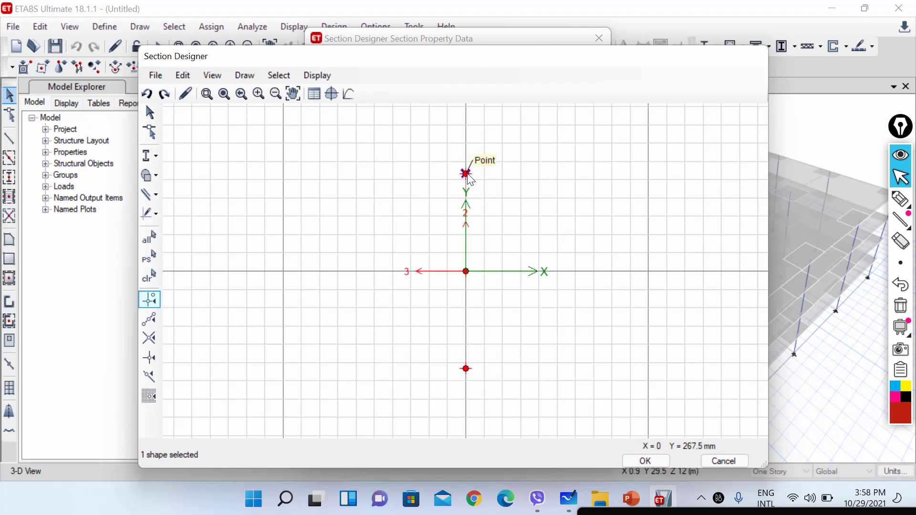
{"action": "left_click", "coordinate": [182, 76]}
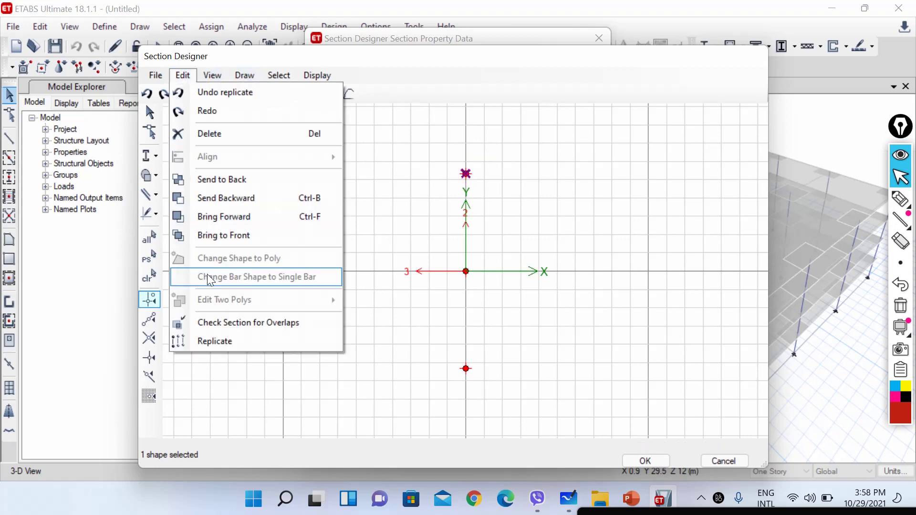
{"action": "left_click", "coordinate": [202, 340]}
{"action": "left_click_drag", "start_coordinate": [443, 117], "coordinate": [144, 107]}
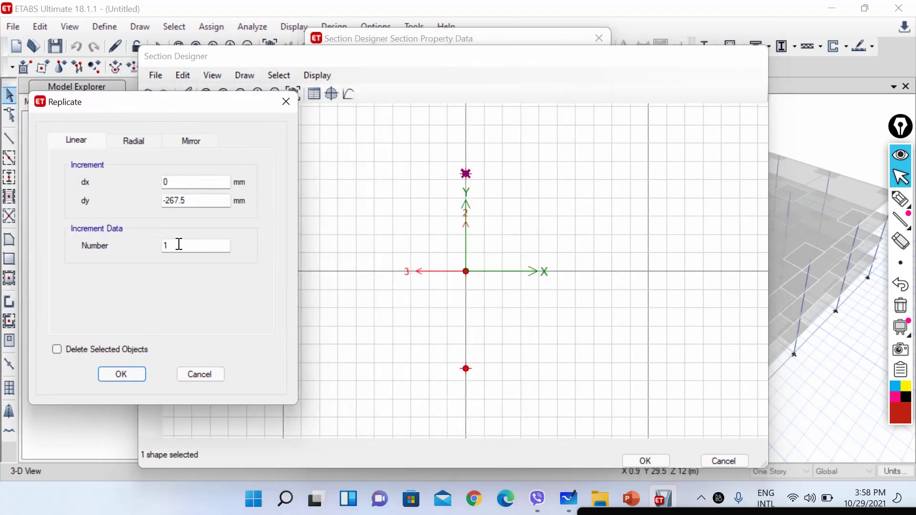
{"action": "left_click_drag", "start_coordinate": [200, 203], "coordinate": [132, 200]}
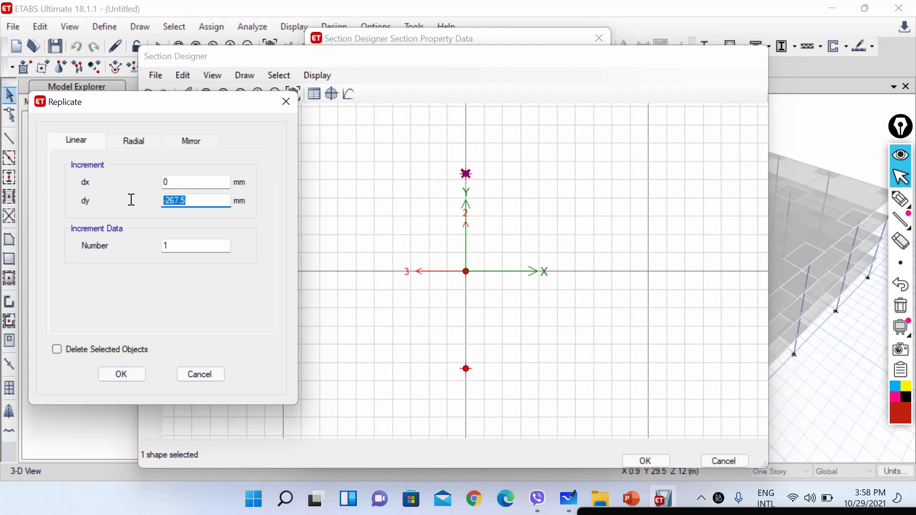
{"action": "type", "text": "0"}
{"action": "left_click_drag", "start_coordinate": [183, 187], "coordinate": [140, 183]}
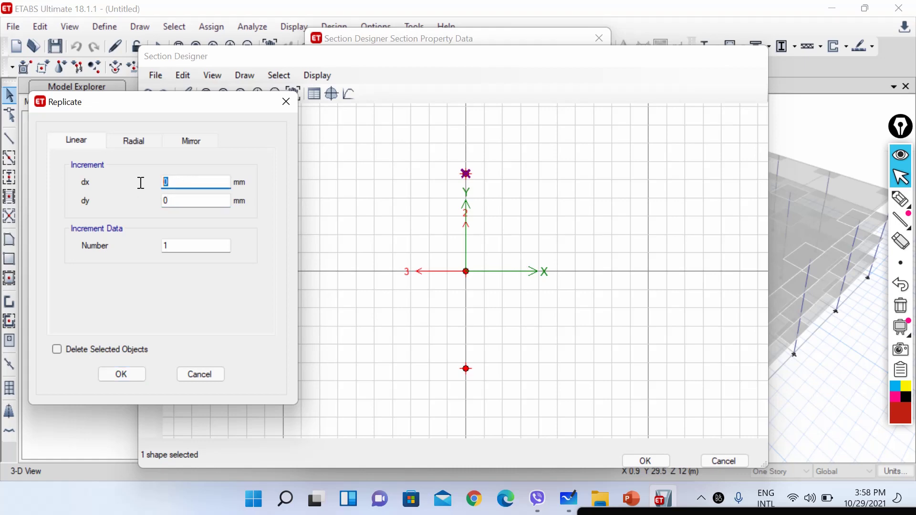
{"action": "type", "text": "200"}
{"action": "left_click", "coordinate": [122, 375]}
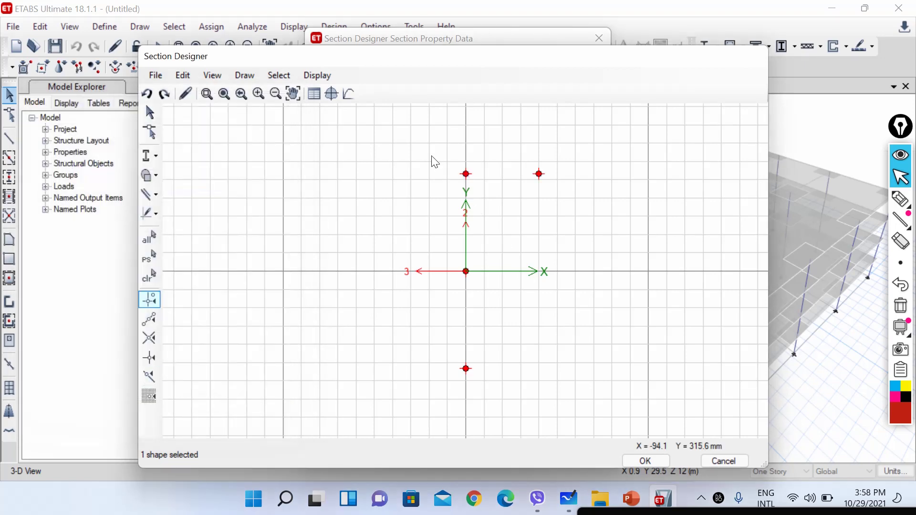
- Replicate the upper centre reference point linearly with a dx increment of -200 mm
{"action": "left_click_drag", "start_coordinate": [452, 149], "coordinate": [481, 201]}
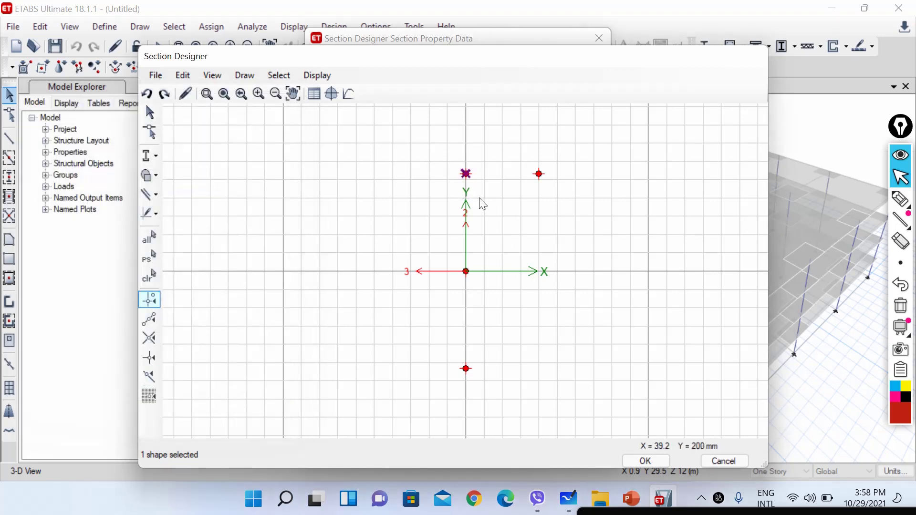
{"action": "left_click", "coordinate": [178, 78]}
{"action": "left_click", "coordinate": [217, 341]}
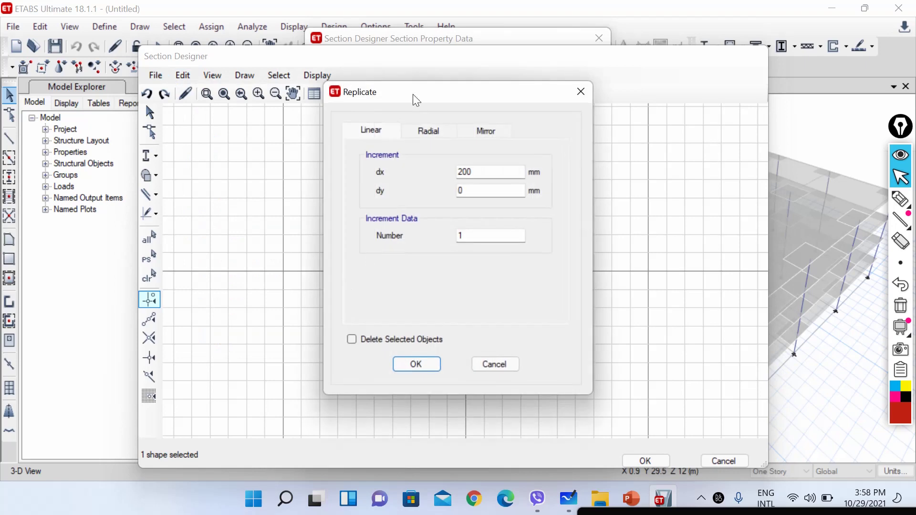
{"action": "left_click_drag", "start_coordinate": [413, 94], "coordinate": [164, 98]}
{"action": "left_click", "coordinate": [210, 173]}
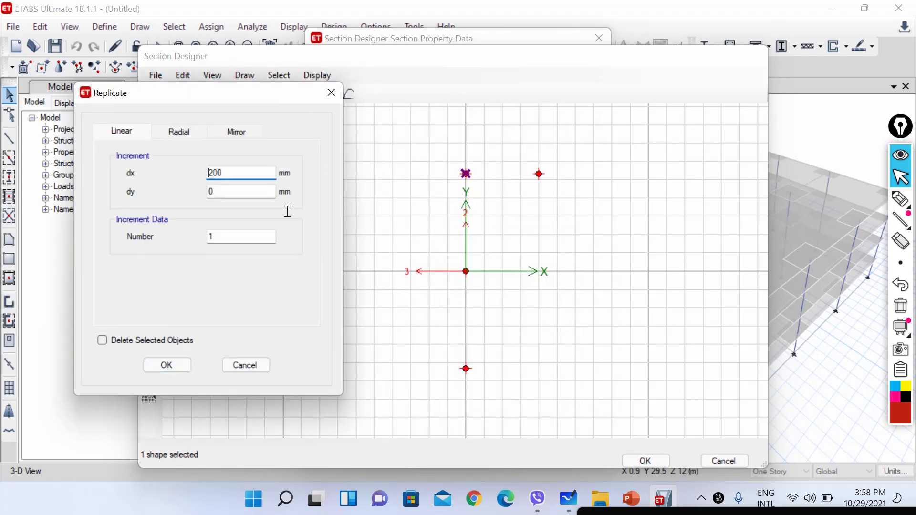
{"action": "type", "text": "-"}
{"action": "left_click", "coordinate": [170, 365]}
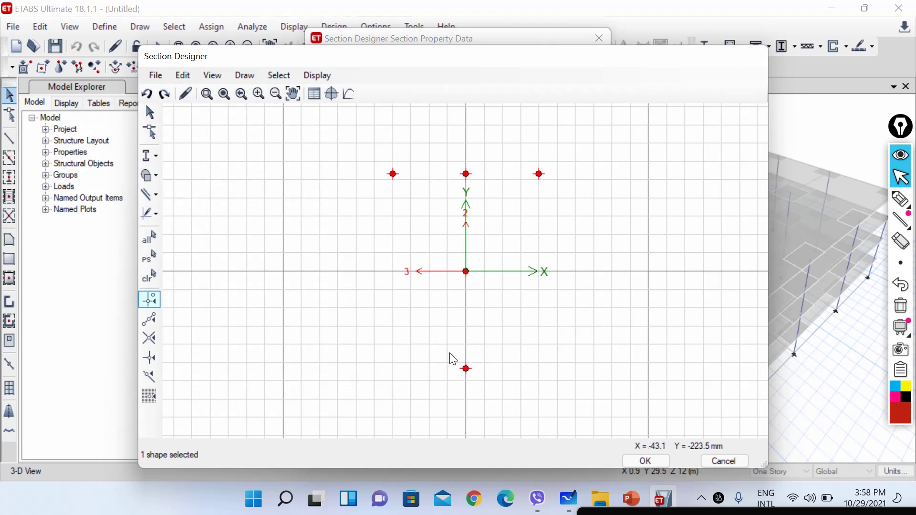
- Replicate the lower centre reference point linearly with a dx increment of 120 mm and dy 0
{"action": "left_click_drag", "start_coordinate": [451, 354], "coordinate": [491, 400]}
{"action": "left_click", "coordinate": [183, 75]}
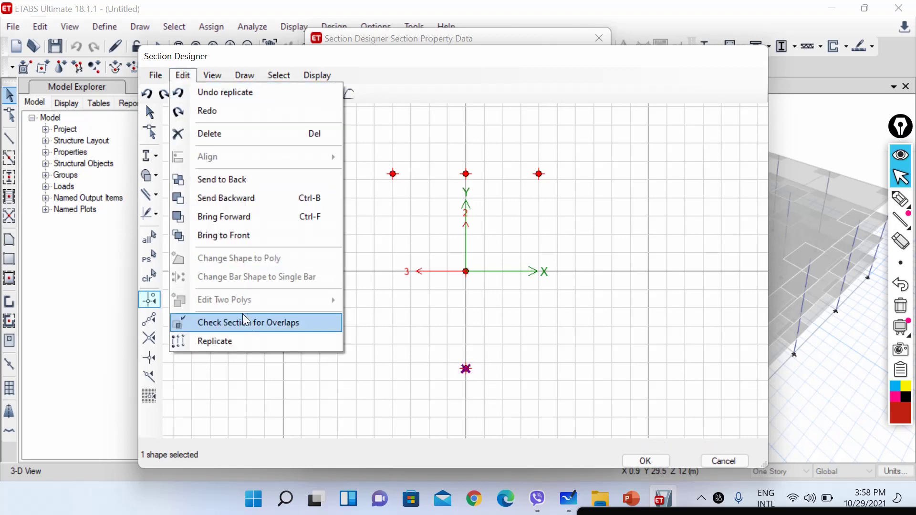
{"action": "left_click", "coordinate": [248, 341]}
{"action": "left_click_drag", "start_coordinate": [477, 173], "coordinate": [435, 170]}
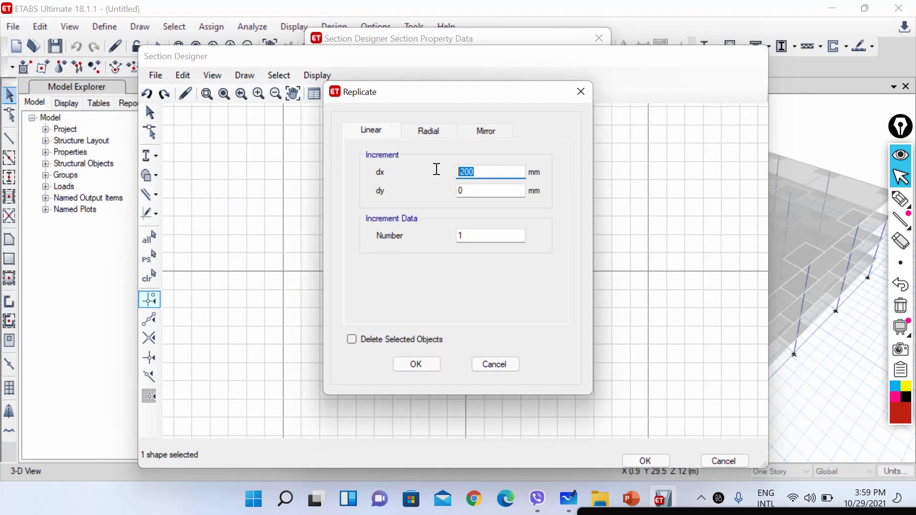
{"action": "type", "text": "120"}
{"action": "left_click", "coordinate": [415, 363]}
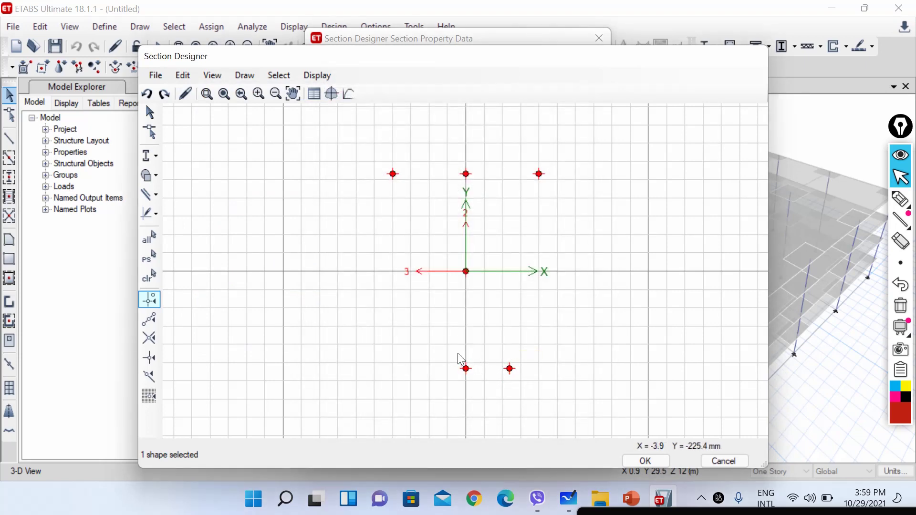
- Replicate the lower centre reference point linearly with a dx increment of -120 mm
{"action": "left_click_drag", "start_coordinate": [453, 355], "coordinate": [477, 387]}
{"action": "left_click", "coordinate": [195, 79]}
{"action": "left_click", "coordinate": [210, 340]}
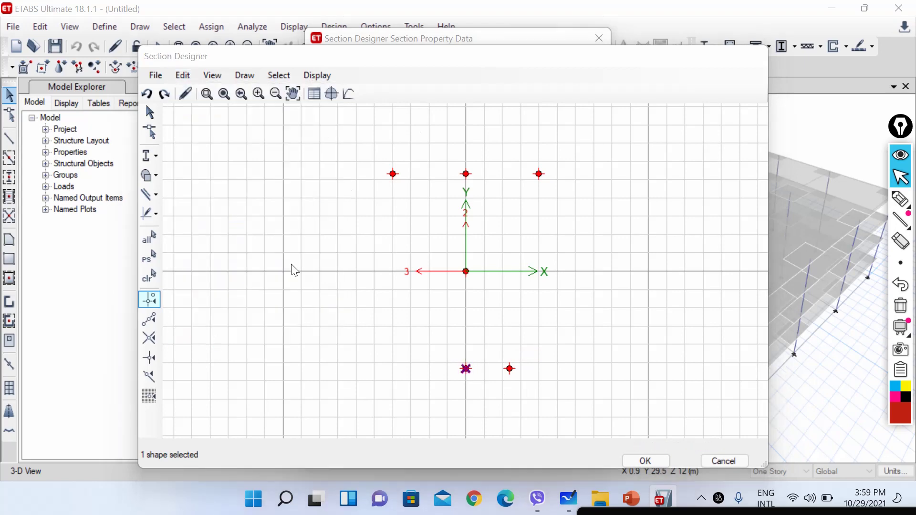
{"action": "left_click", "coordinate": [459, 172]}
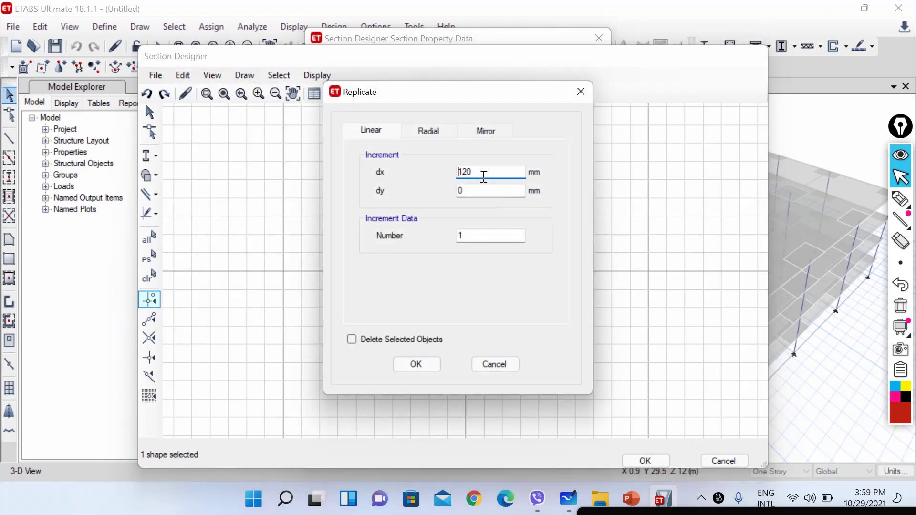
{"action": "type", "text": "-"}
{"action": "left_click", "coordinate": [422, 361]}
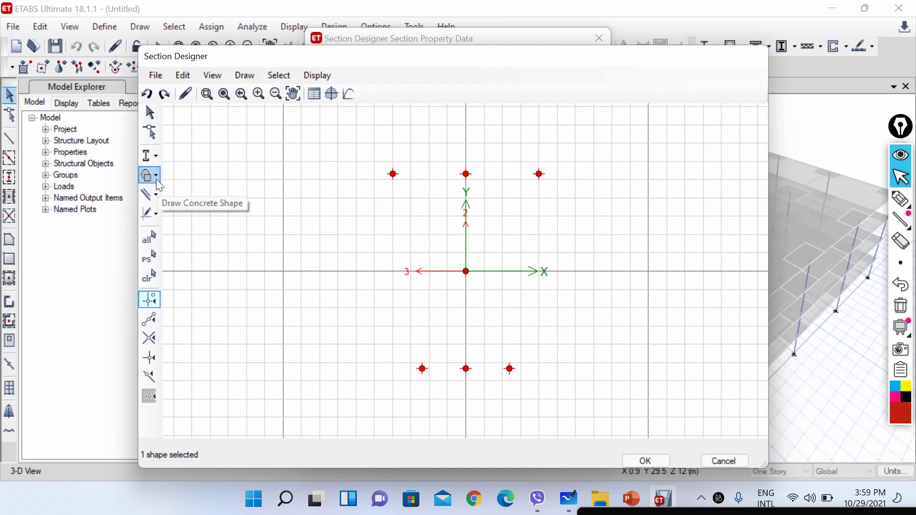
- Draw a concrete polygon through the two outer upper and two outer lower reference points to form the trapezoidal section
{"action": "left_click", "coordinate": [241, 76]}
{"action": "mouse_move", "coordinate": [289, 151]}
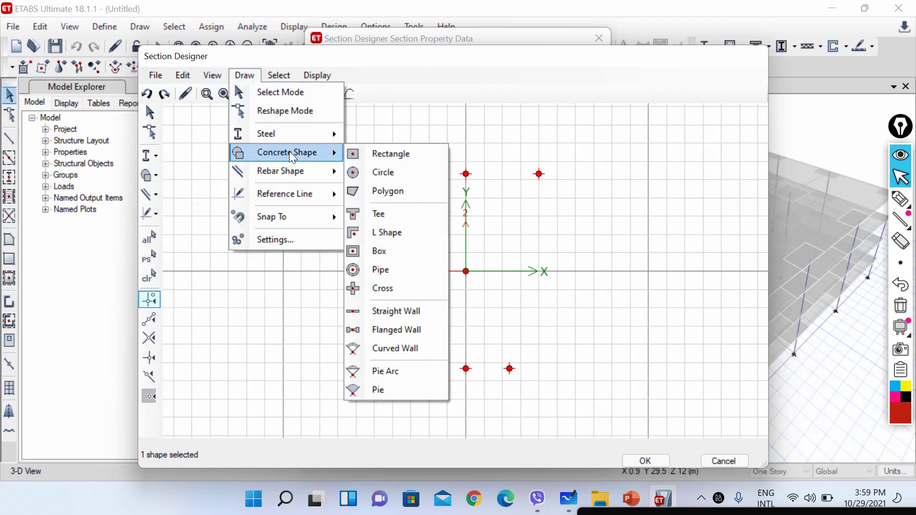
{"action": "left_click", "coordinate": [395, 191]}
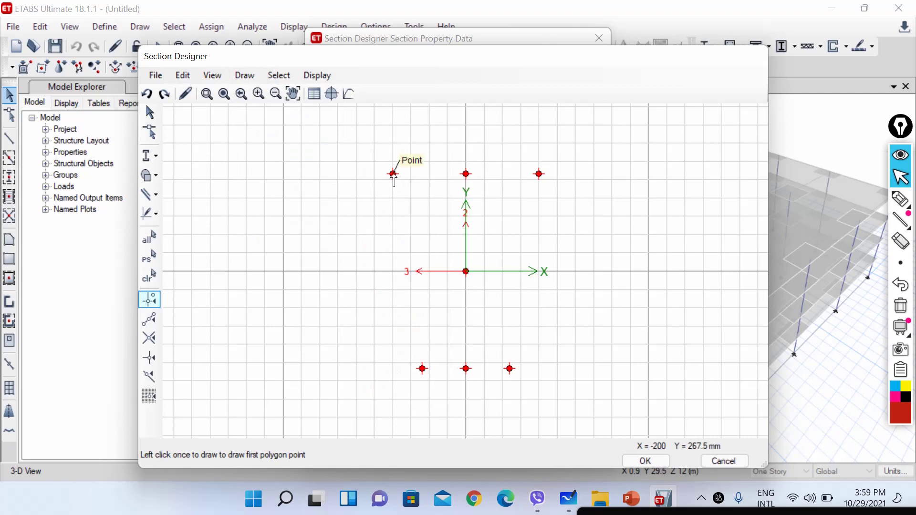
{"action": "left_click", "coordinate": [394, 174]}
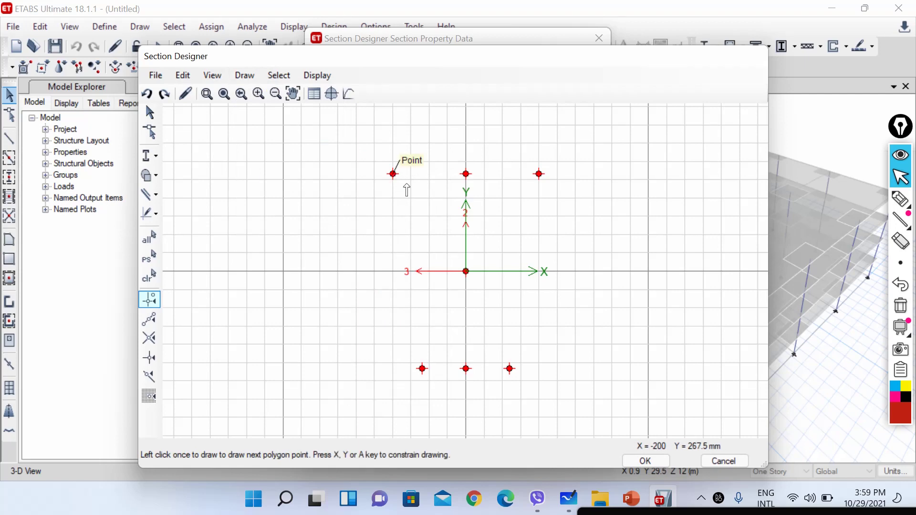
{"action": "left_click", "coordinate": [540, 174]}
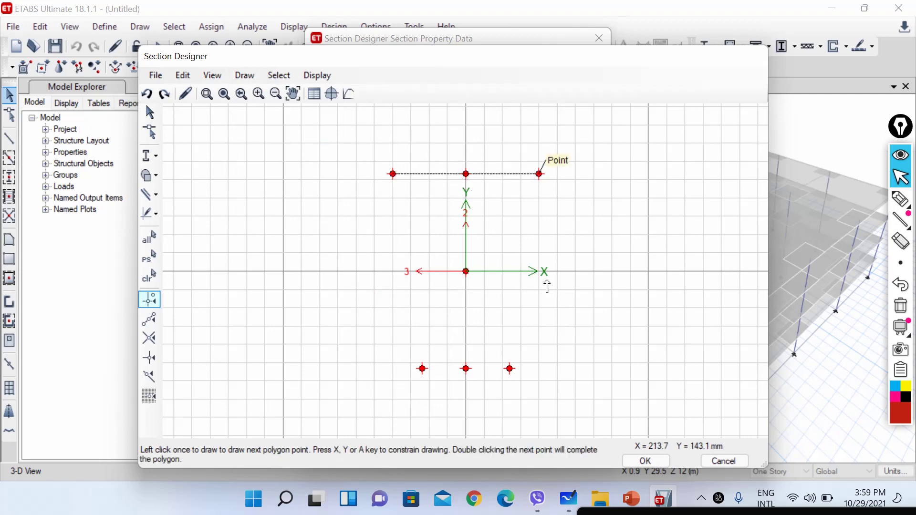
{"action": "left_click", "coordinate": [510, 368]}
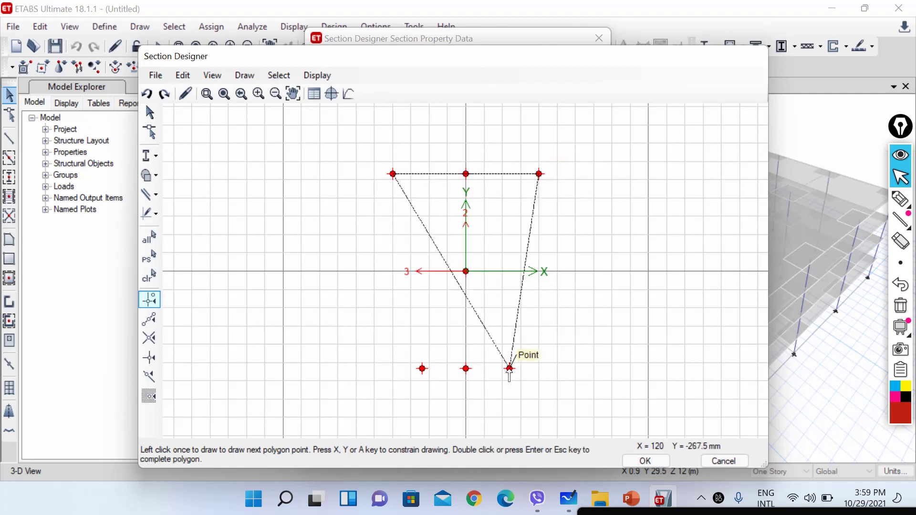
{"action": "left_click", "coordinate": [422, 372]}
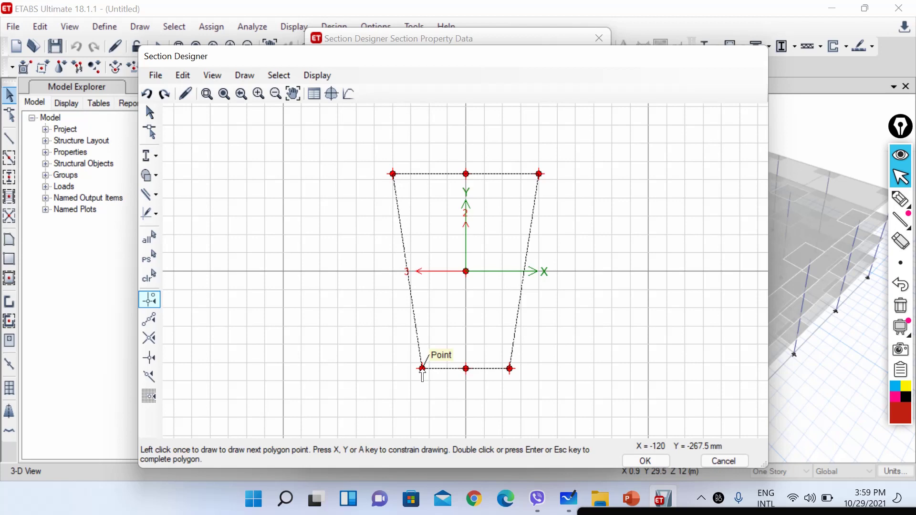
{"action": "double_click", "coordinate": [422, 373]}
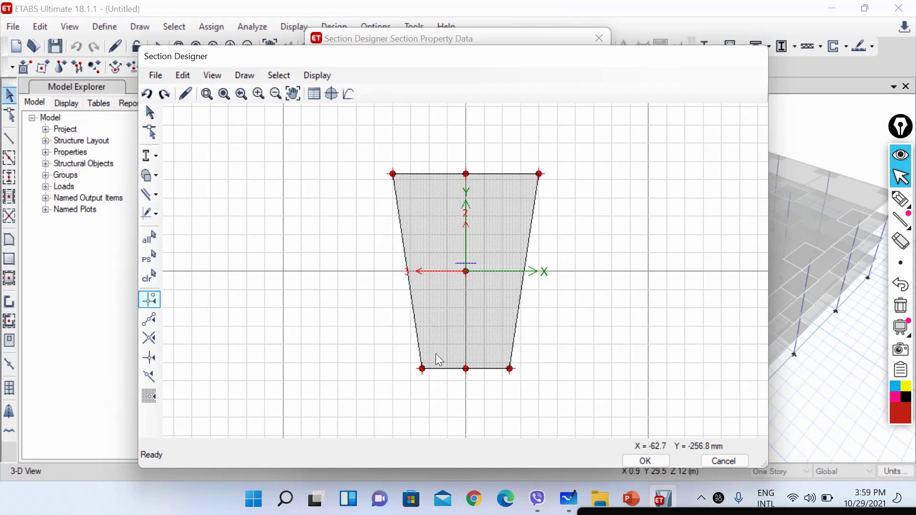
- Check the reinforcement depth on the PowerPoint slide, return to ETABS, and replicate the lower-left corner reference point with dx 0 and dy 35 mm
{"action": "left_click", "coordinate": [633, 500]}
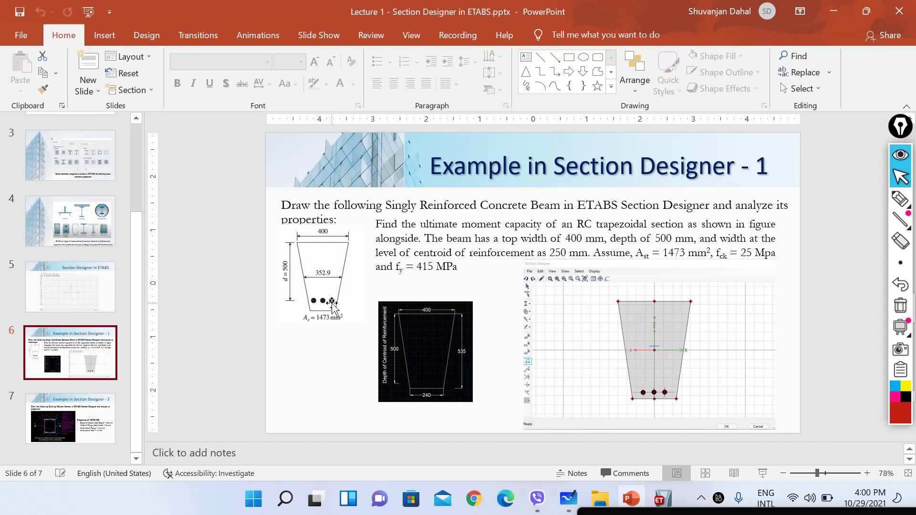
{"action": "left_click", "coordinate": [829, 10]}
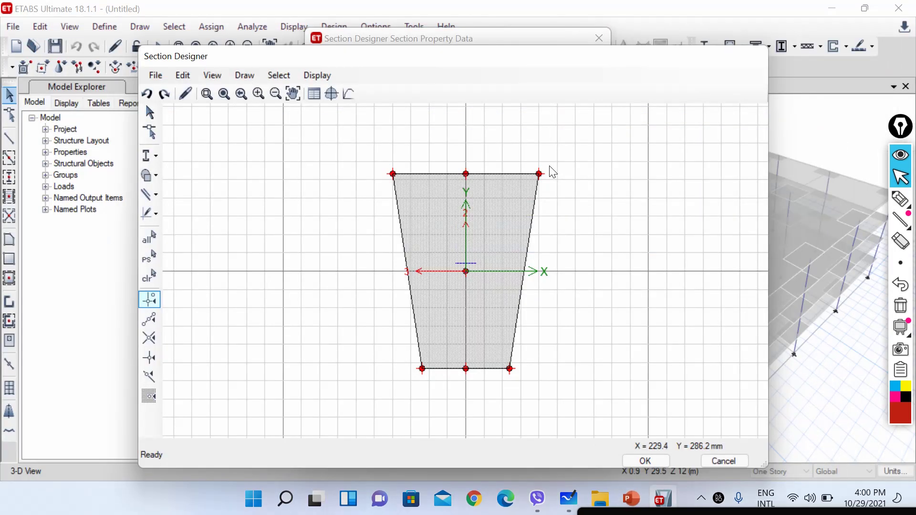
{"action": "left_click", "coordinate": [422, 369]}
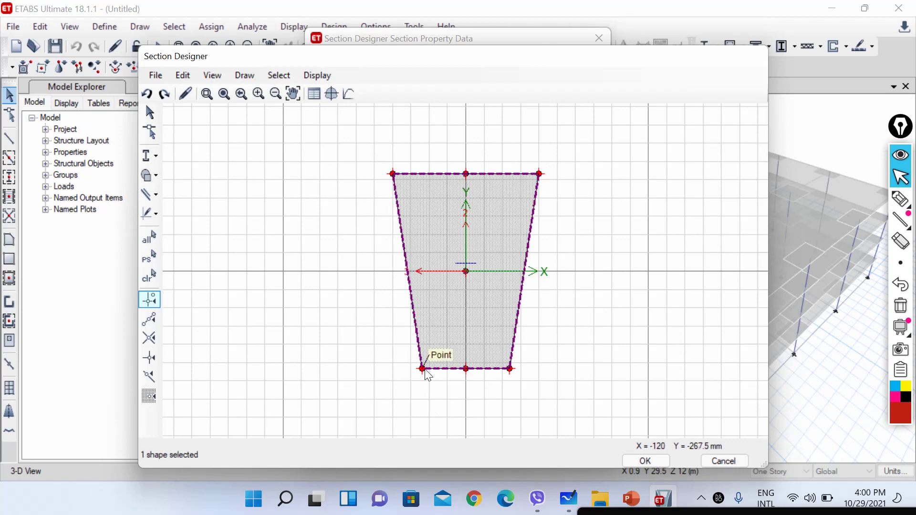
{"action": "left_click", "coordinate": [423, 369]}
{"action": "left_click", "coordinate": [422, 370]}
{"action": "left_click_drag", "start_coordinate": [409, 353], "coordinate": [436, 386]}
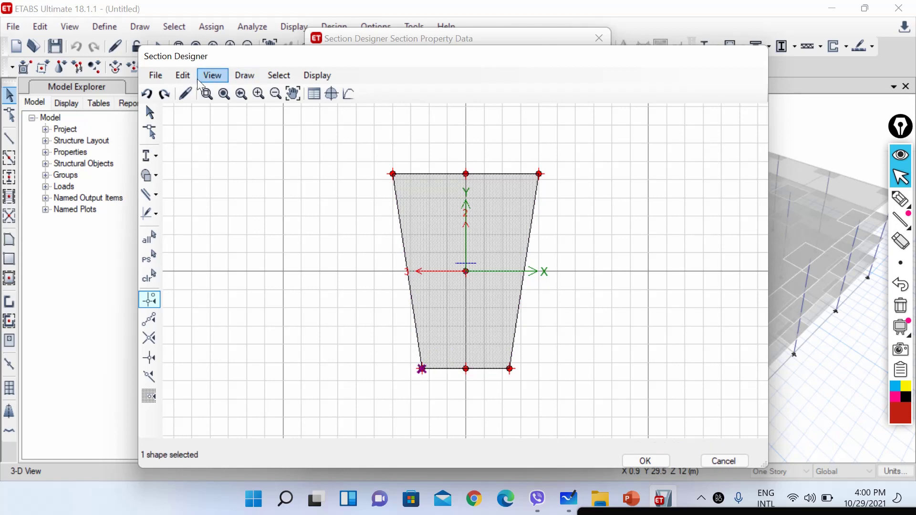
{"action": "left_click", "coordinate": [183, 76]}
{"action": "left_click", "coordinate": [223, 341]}
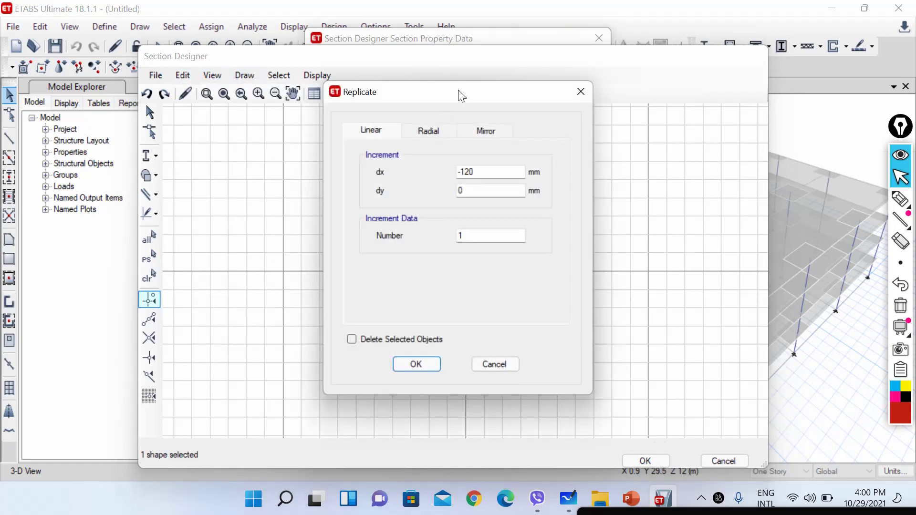
{"action": "left_click_drag", "start_coordinate": [456, 92], "coordinate": [165, 76]}
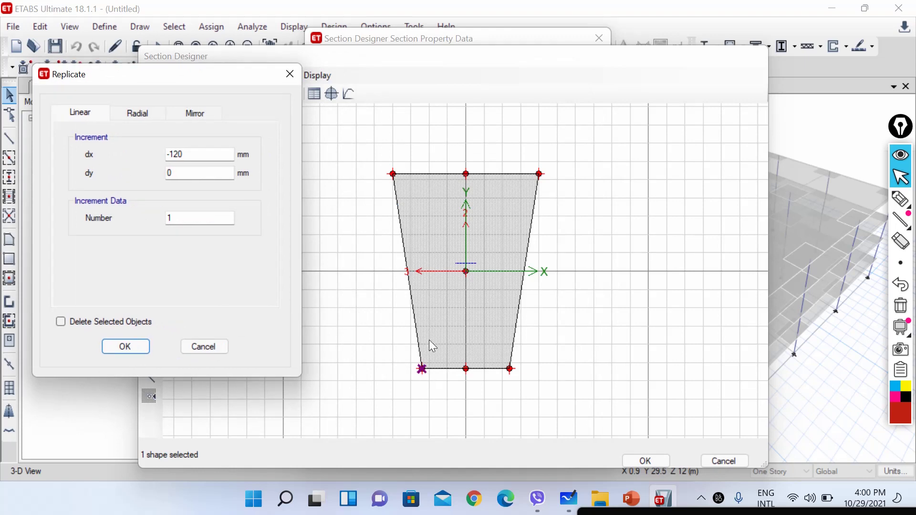
{"action": "double_click", "coordinate": [189, 155]}
{"action": "type", "text": "0"}
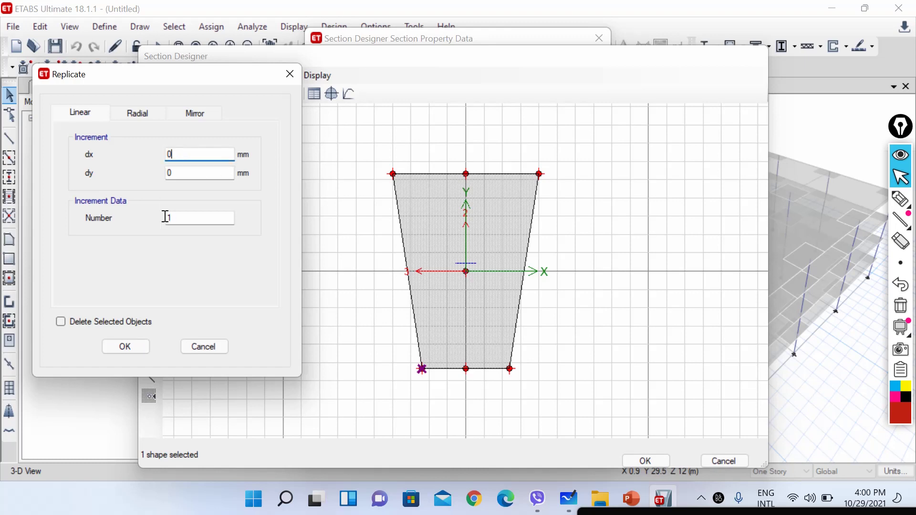
{"action": "left_click", "coordinate": [178, 220]}
{"action": "double_click", "coordinate": [178, 173]}
{"action": "left_click", "coordinate": [144, 348]}
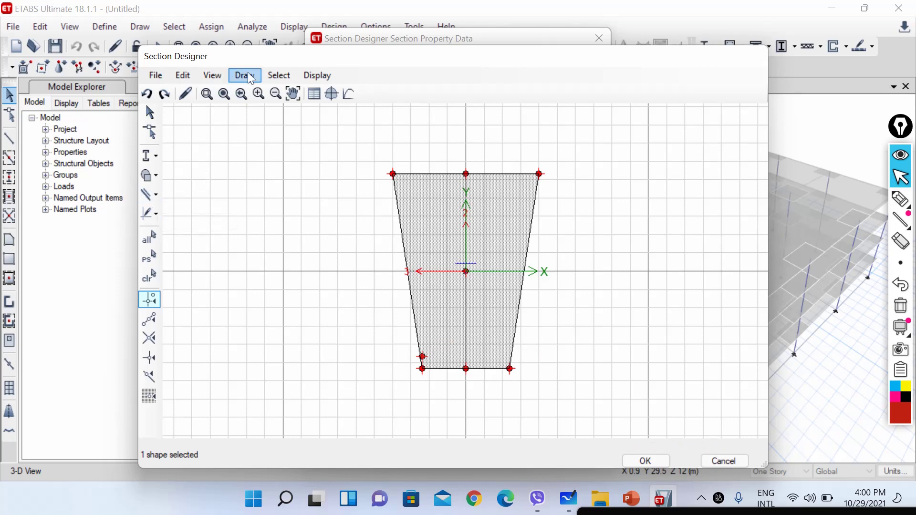
{"action": "left_click", "coordinate": [157, 193]}
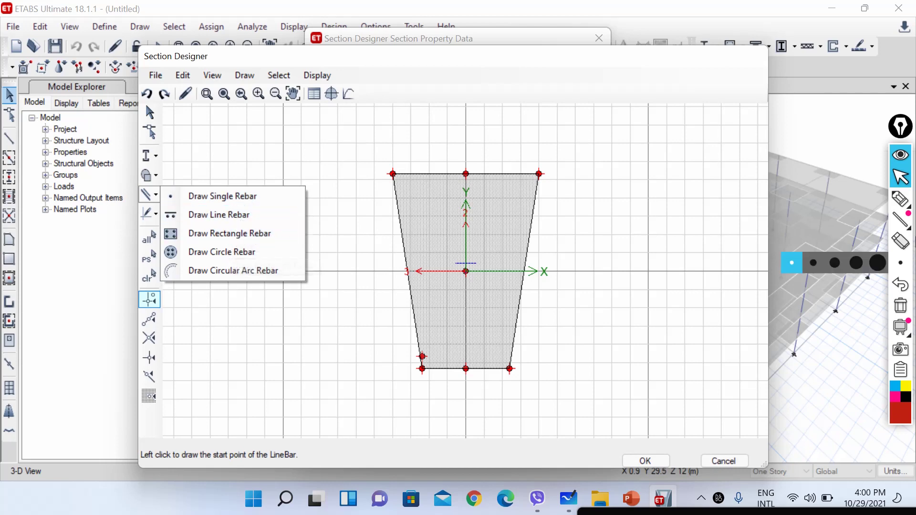
{"action": "left_click", "coordinate": [899, 203]}
{"action": "mouse_move", "coordinate": [634, 151]}
{"action": "left_mouse_down"}
{"action": "mouse_move", "coordinate": [641, 278]}
{"action": "mouse_move", "coordinate": [787, 279]}
{"action": "left_mouse_up"}
{"action": "mouse_move", "coordinate": [634, 148]}
{"action": "left_mouse_down"}
{"action": "mouse_move", "coordinate": [783, 156]}
{"action": "mouse_move", "coordinate": [804, 295]}
{"action": "mouse_move", "coordinate": [784, 282]}
{"action": "left_mouse_up"}
{"action": "mouse_move", "coordinate": [662, 172]}
{"action": "left_mouse_down"}
{"action": "mouse_move", "coordinate": [658, 259]}
{"action": "mouse_move", "coordinate": [753, 268]}
{"action": "mouse_move", "coordinate": [772, 174]}
{"action": "mouse_move", "coordinate": [655, 164]}
{"action": "mouse_move", "coordinate": [669, 177]}
{"action": "mouse_move", "coordinate": [666, 166]}
{"action": "mouse_move", "coordinate": [707, 180]}
{"action": "left_mouse_up"}
{"action": "mouse_move", "coordinate": [759, 167]}
{"action": "left_mouse_down"}
{"action": "mouse_move", "coordinate": [757, 180]}
{"action": "mouse_move", "coordinate": [755, 168]}
{"action": "left_mouse_up"}
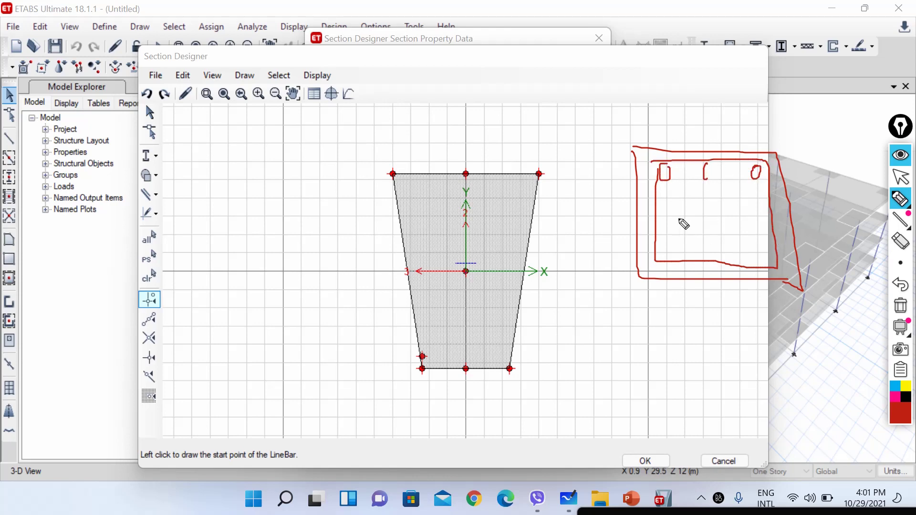
{"action": "mouse_move", "coordinate": [668, 212]}
{"action": "left_mouse_down"}
{"action": "mouse_move", "coordinate": [666, 258]}
{"action": "mouse_move", "coordinate": [720, 262]}
{"action": "mouse_move", "coordinate": [704, 252]}
{"action": "left_mouse_up"}
{"action": "left_click_drag", "start_coordinate": [779, 261], "coordinate": [773, 264]}
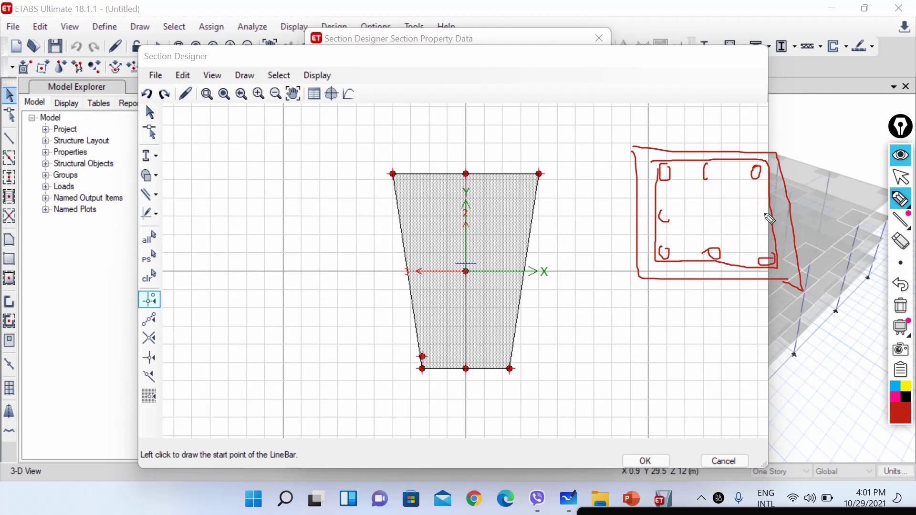
{"action": "left_click_drag", "start_coordinate": [767, 213], "coordinate": [764, 226]}
{"action": "left_click_drag", "start_coordinate": [671, 215], "coordinate": [677, 217]}
{"action": "mouse_move", "coordinate": [654, 165]}
{"action": "left_mouse_down"}
{"action": "mouse_move", "coordinate": [693, 270]}
{"action": "mouse_move", "coordinate": [783, 273]}
{"action": "mouse_move", "coordinate": [783, 164]}
{"action": "mouse_move", "coordinate": [766, 157]}
{"action": "left_mouse_up"}
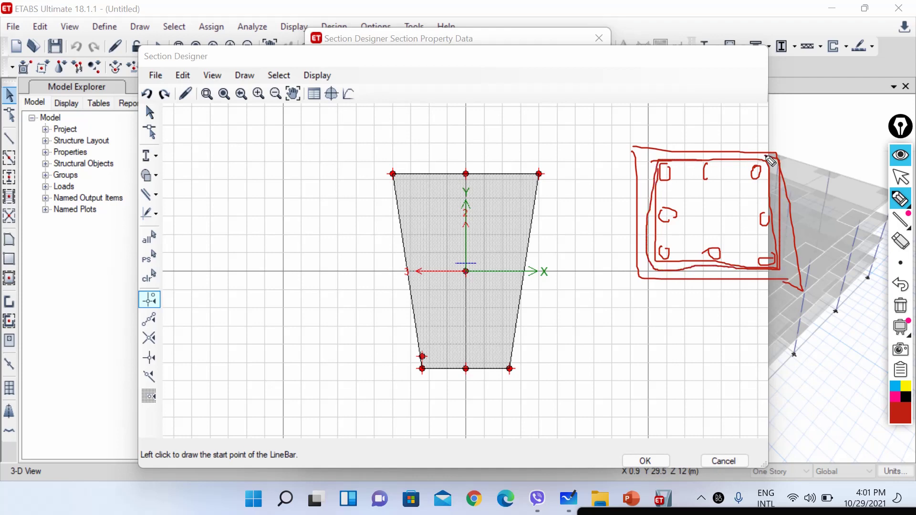
{"action": "left_click", "coordinate": [901, 308]}
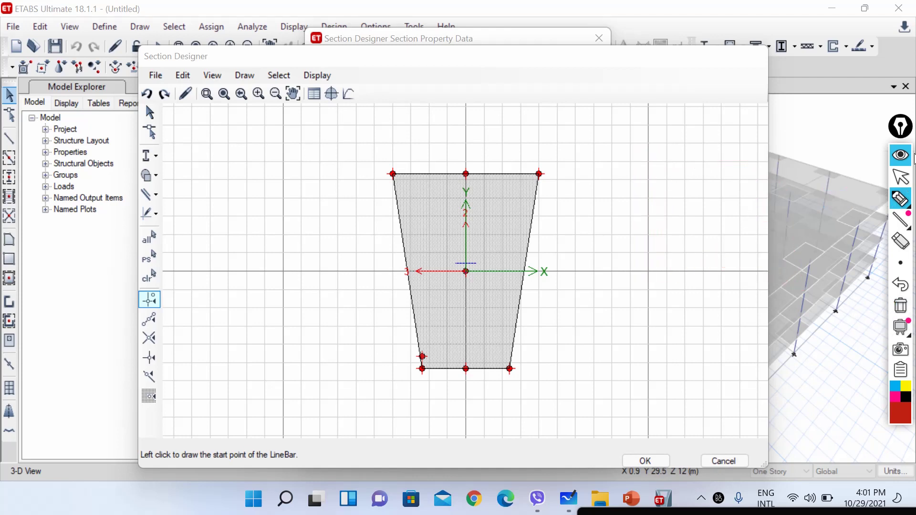
{"action": "left_click", "coordinate": [905, 179]}
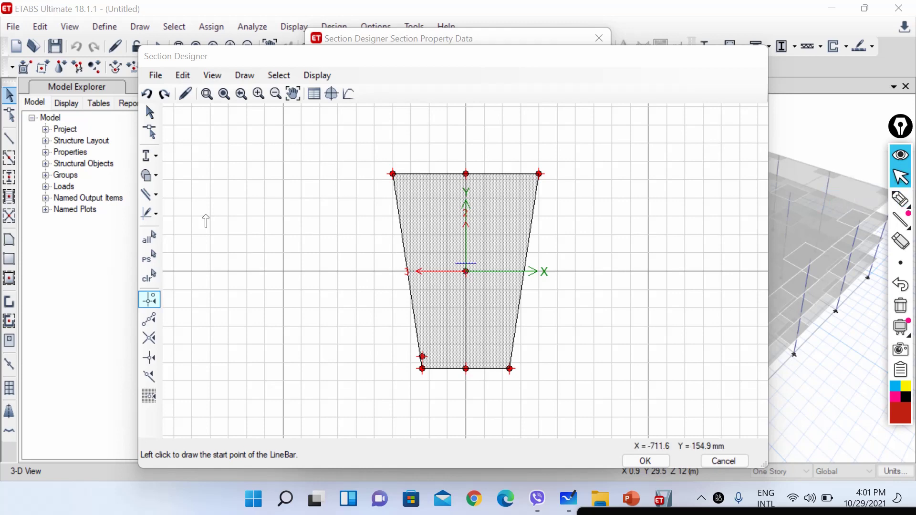
- Draw a line rebar from the reference point above the lower-left corner to about X 115.7, Y -235.2 mm near the right edge
{"action": "left_click", "coordinate": [155, 193]}
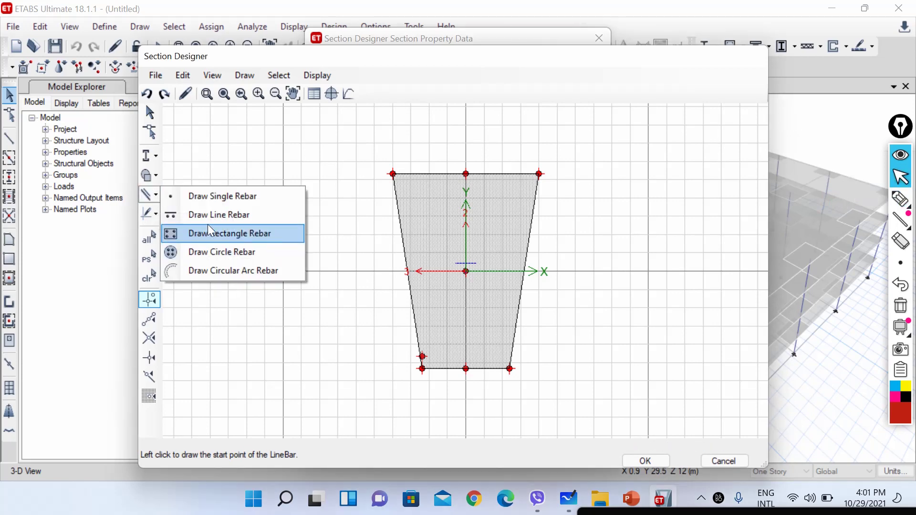
{"action": "left_click", "coordinate": [217, 216]}
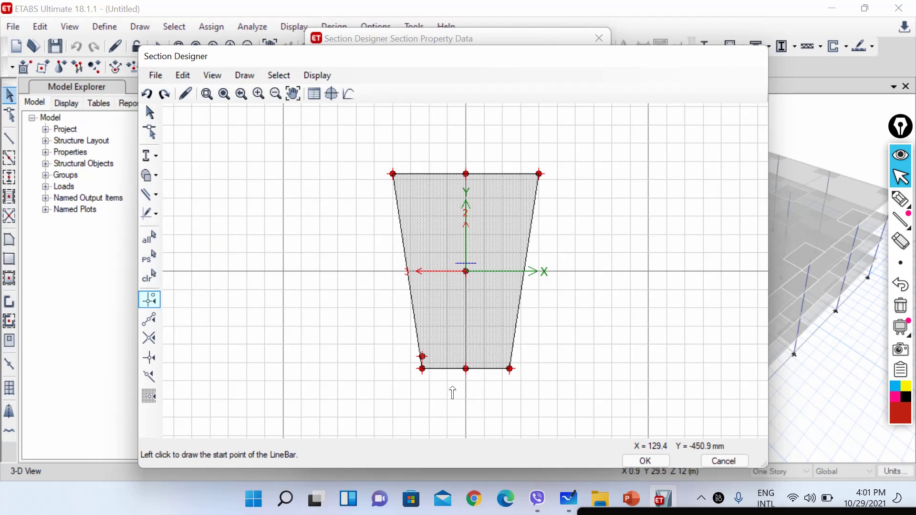
{"action": "left_click", "coordinate": [422, 356]}
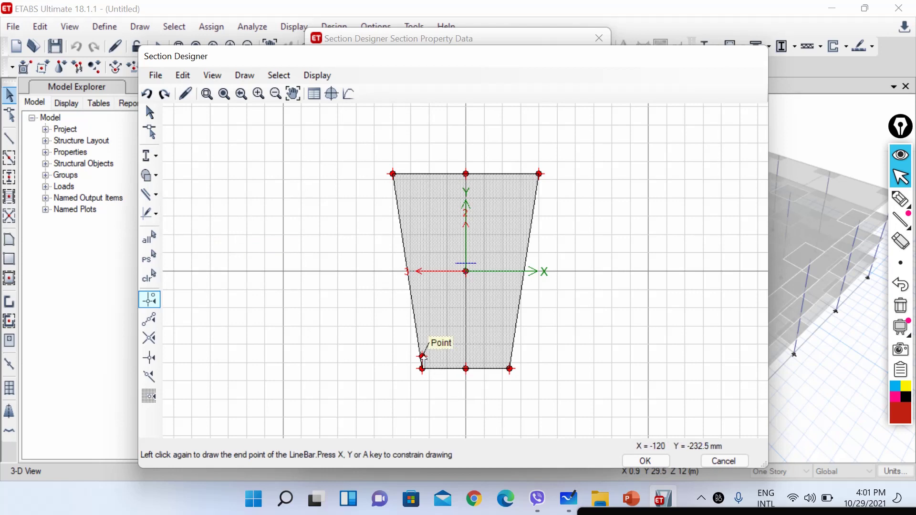
{"action": "left_click", "coordinate": [508, 357]}
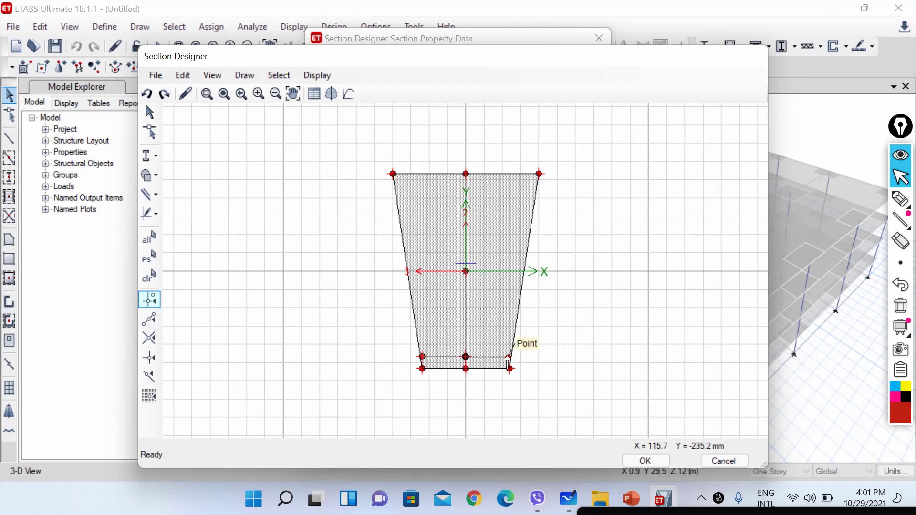
- Open the line rebar's section object data and set its material to HYSD415
{"action": "left_click", "coordinate": [448, 356]}
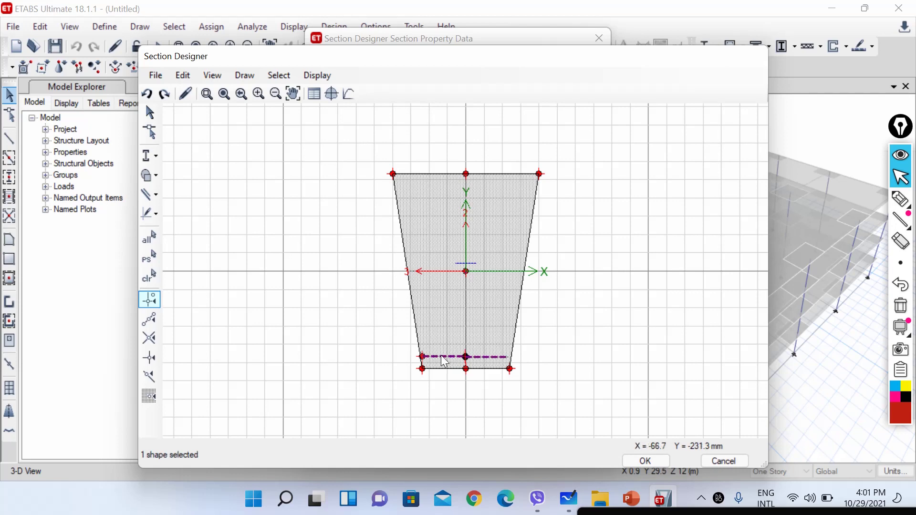
{"action": "right_click", "coordinate": [444, 359]}
{"action": "left_click_drag", "start_coordinate": [453, 42], "coordinate": [742, 43]}
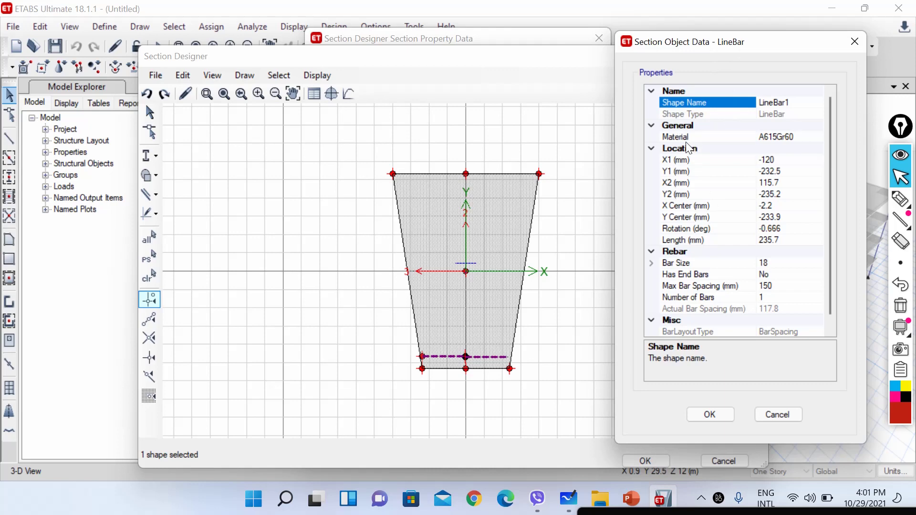
{"action": "left_click", "coordinate": [812, 136]}
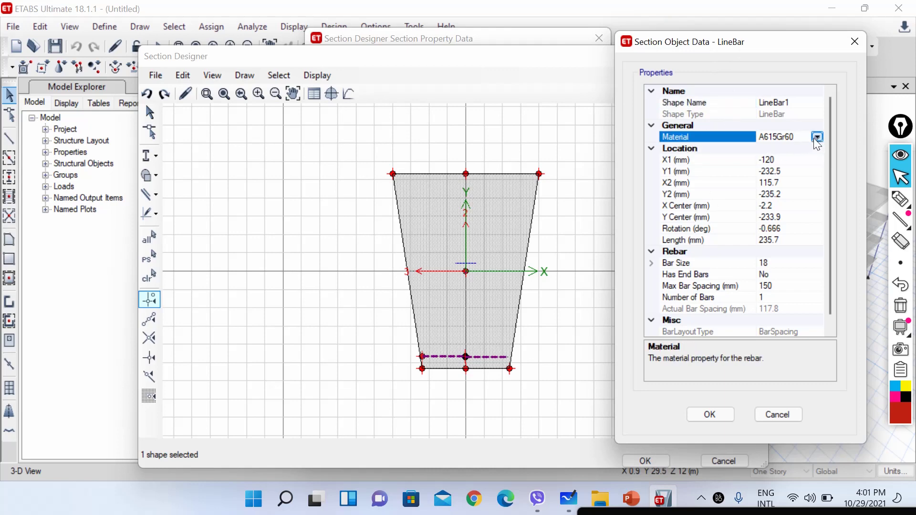
{"action": "left_click", "coordinate": [817, 137]}
{"action": "left_click", "coordinate": [763, 164]}
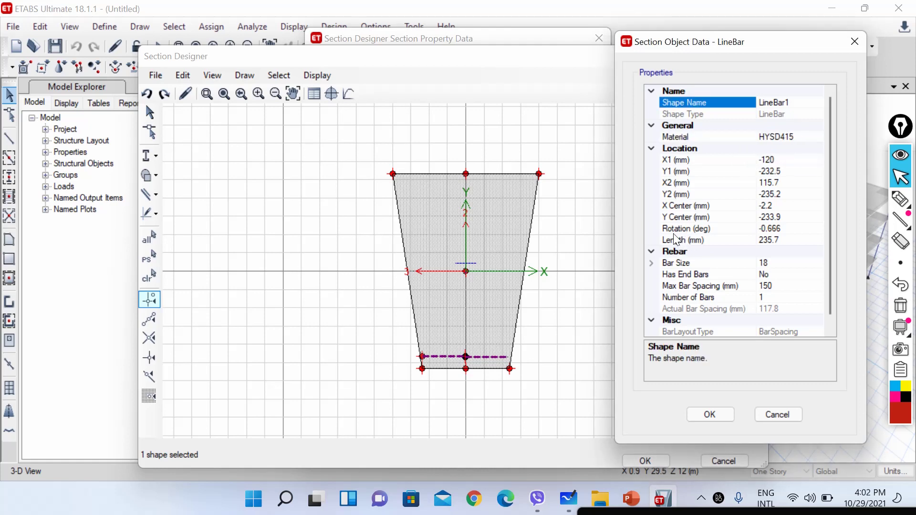
- Set the line rebar's rotation to 0 degrees and review its center coordinates and length
{"action": "left_click", "coordinate": [693, 229]}
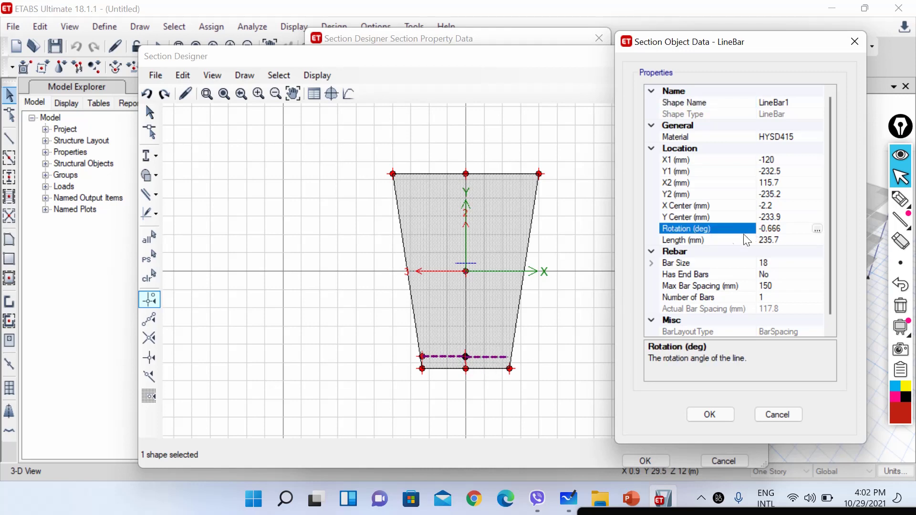
{"action": "left_click", "coordinate": [801, 231]}
{"action": "type", "text": "0"}
{"action": "left_click", "coordinate": [731, 220]}
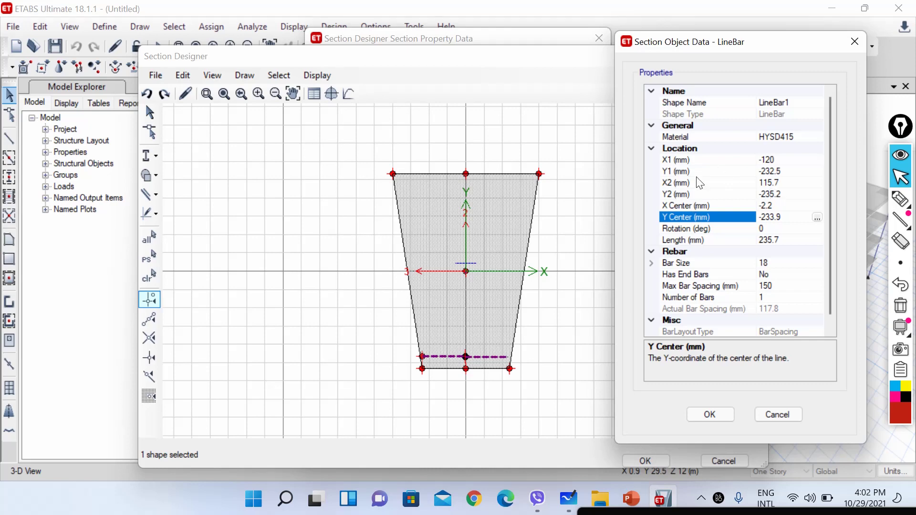
{"action": "left_click", "coordinate": [699, 208]}
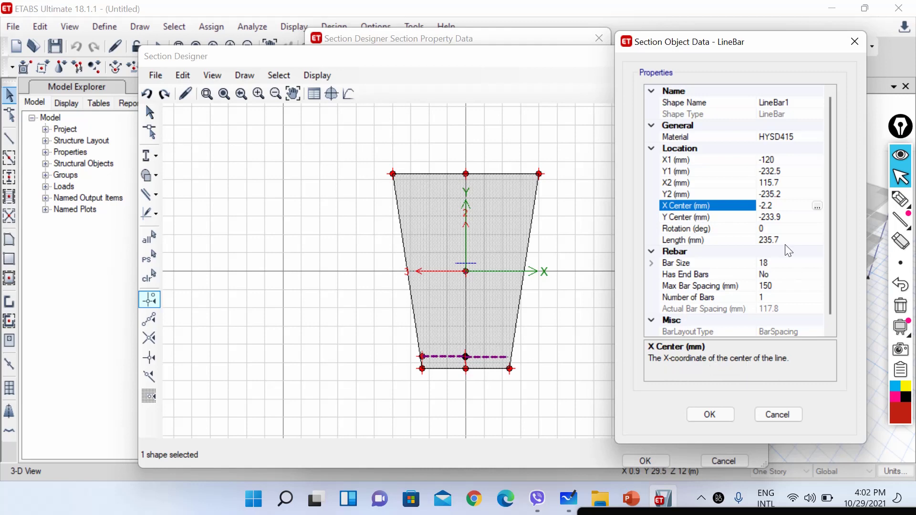
{"action": "left_click", "coordinate": [690, 241]}
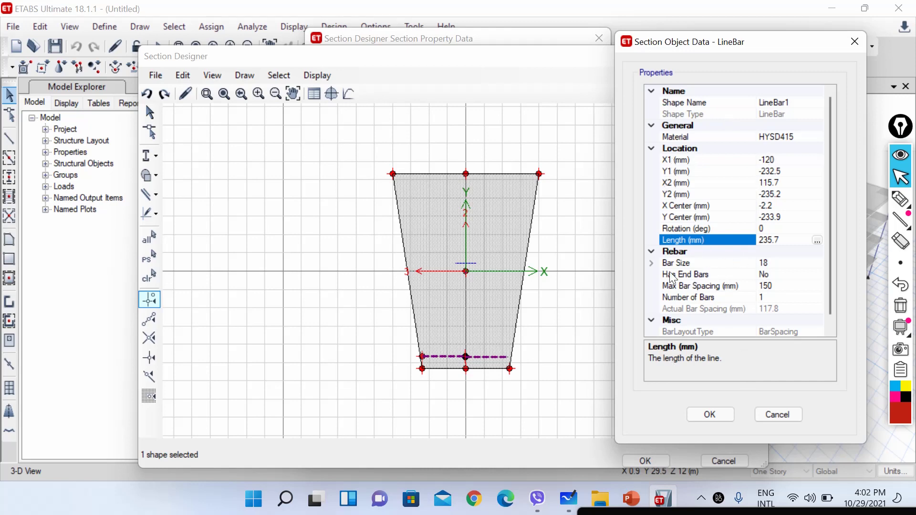
- Give the line rebar bar size 25 and 3 bars without end bars, and apply the section object data
{"action": "left_click", "coordinate": [688, 264]}
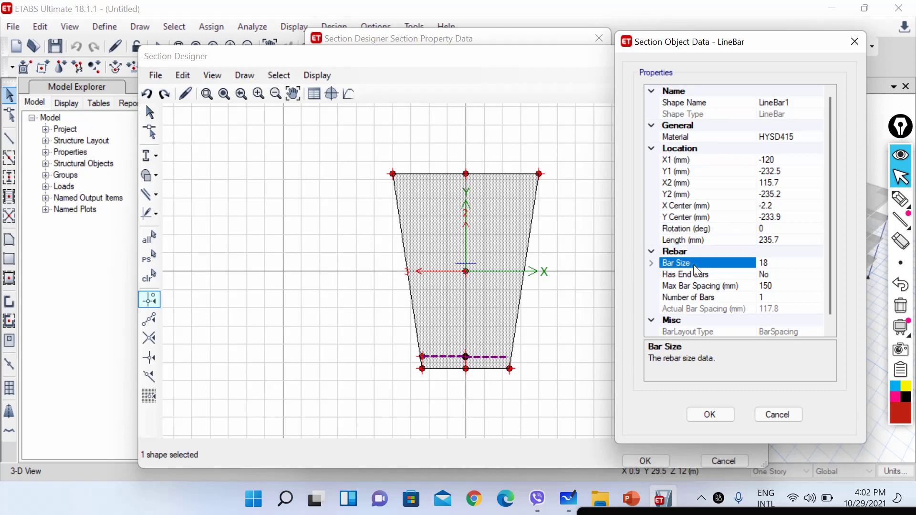
{"action": "left_click", "coordinate": [774, 264]}
{"action": "type", "text": "5"}
{"action": "left_click", "coordinate": [785, 298]}
{"action": "type", "text": "3"}
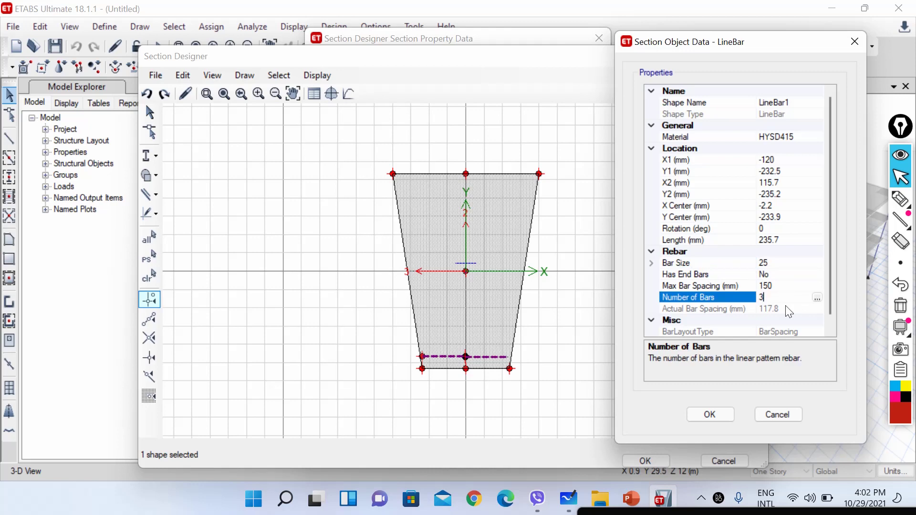
{"action": "left_click", "coordinate": [791, 287]}
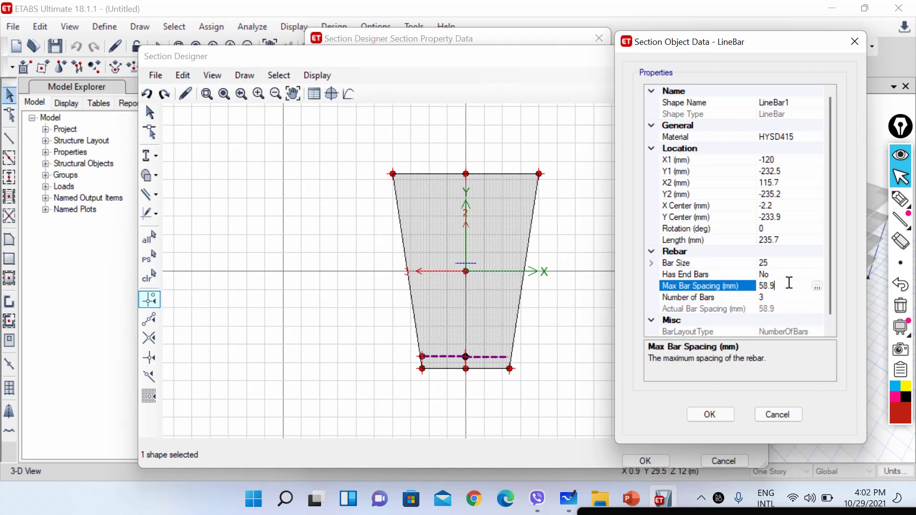
{"action": "left_click", "coordinate": [718, 276]}
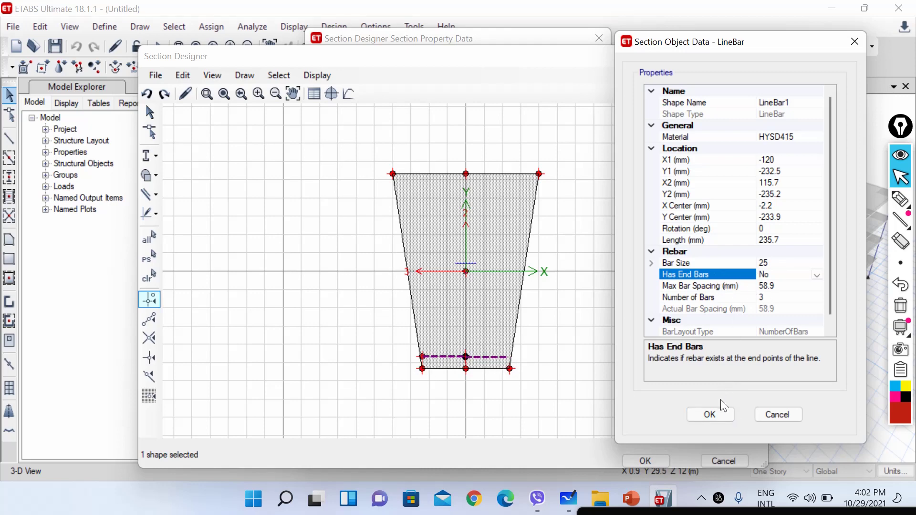
{"action": "left_click", "coordinate": [712, 414]}
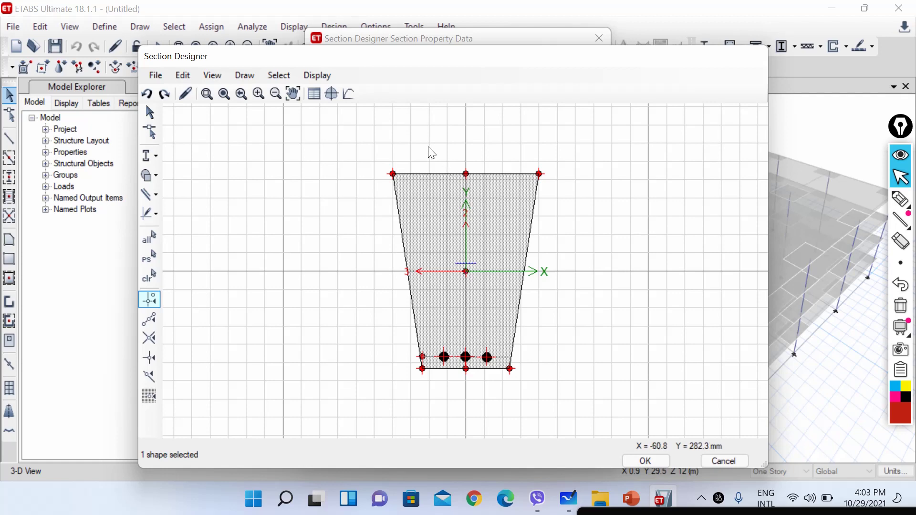
- Display the section properties and examine the center of gravity, area, shear areas, moments of inertia and torsional constant
{"action": "left_click", "coordinate": [315, 75]}
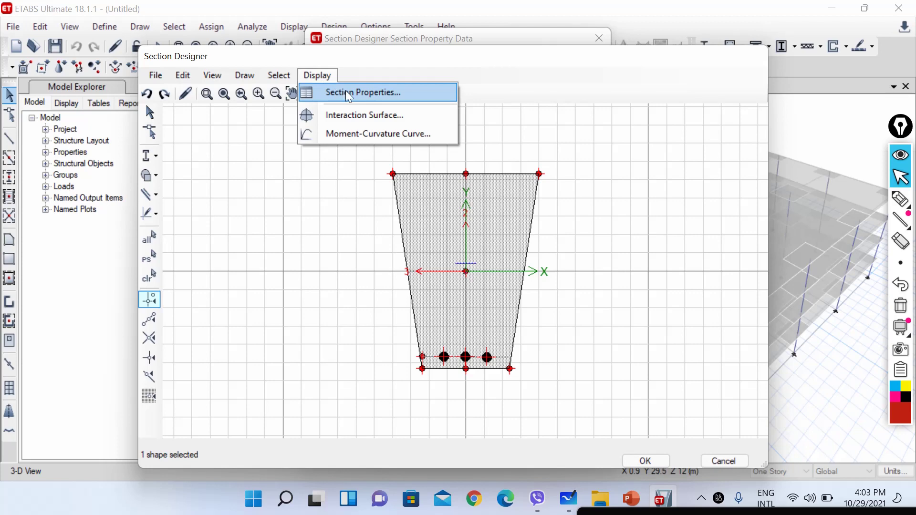
{"action": "left_click", "coordinate": [420, 61]}
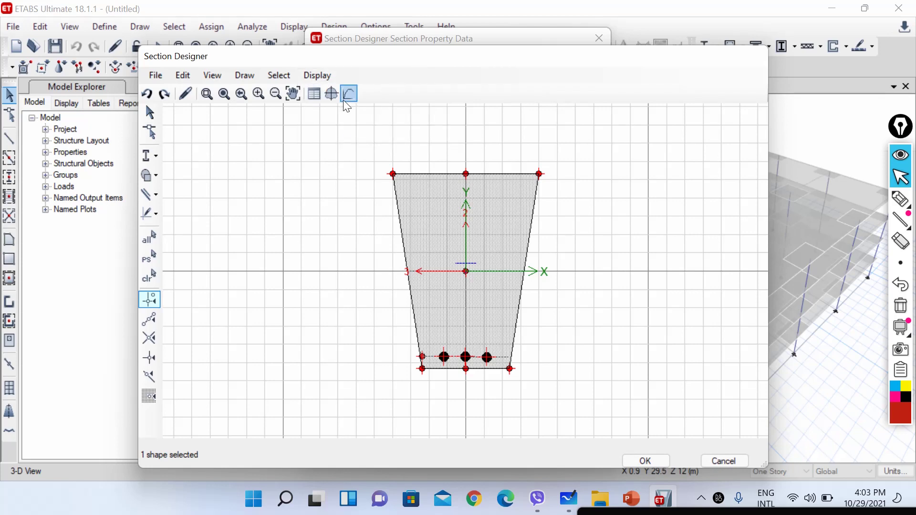
{"action": "left_click", "coordinate": [318, 76]}
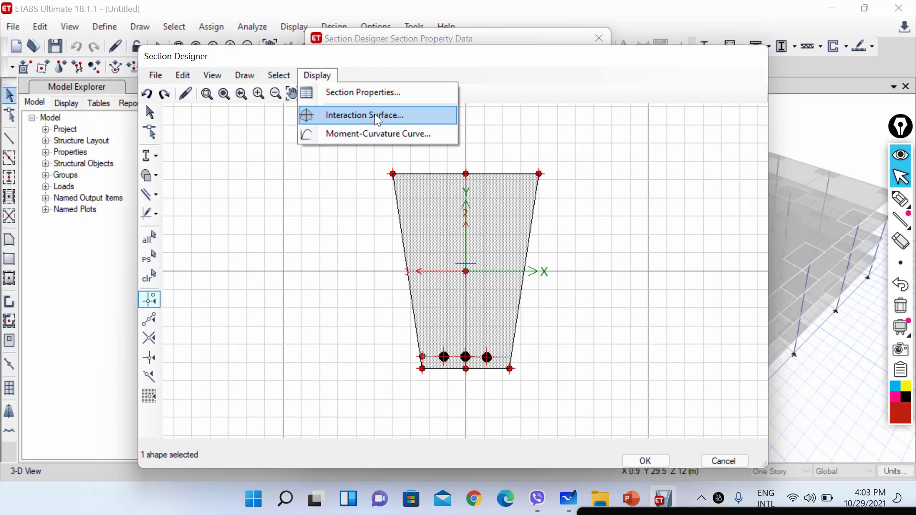
{"action": "left_click", "coordinate": [361, 99]}
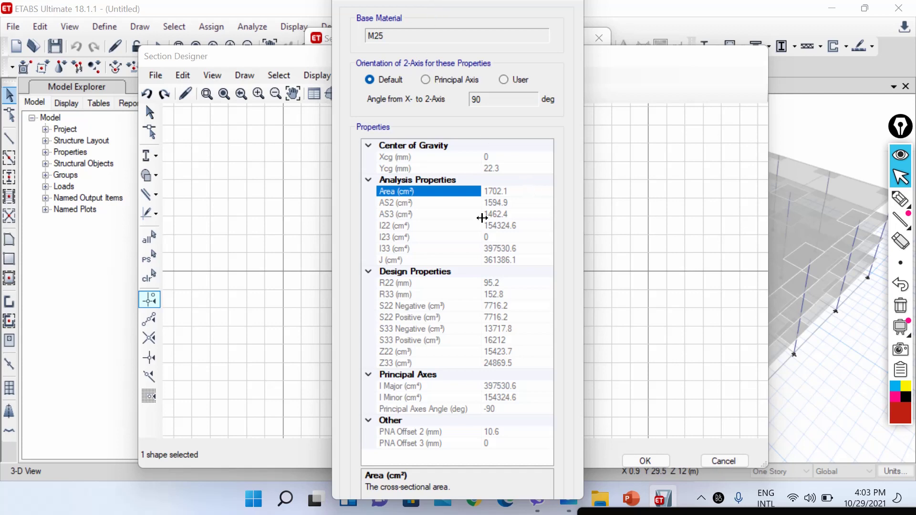
{"action": "left_click", "coordinate": [389, 158]}
{"action": "left_click", "coordinate": [396, 172]}
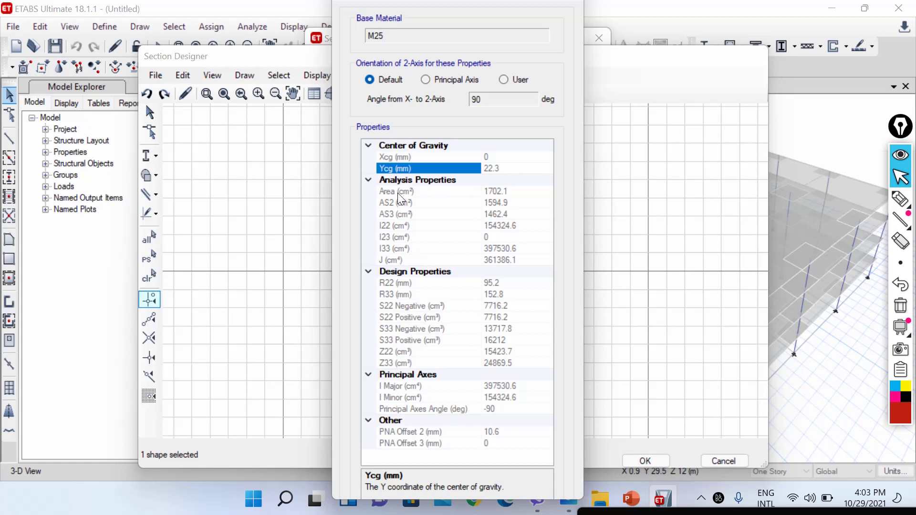
{"action": "left_click", "coordinate": [397, 193]}
{"action": "left_click", "coordinate": [406, 205]}
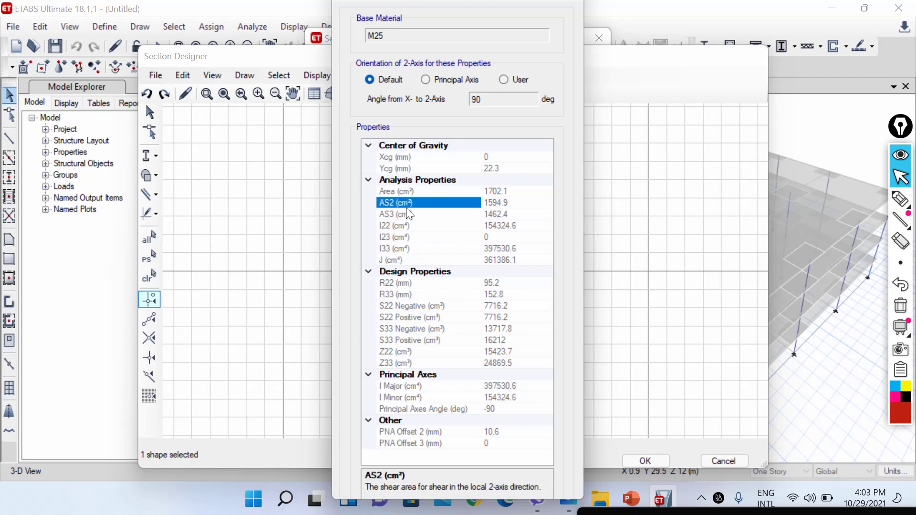
{"action": "left_click", "coordinate": [405, 213]}
{"action": "left_click", "coordinate": [402, 225]}
{"action": "left_click", "coordinate": [401, 237]}
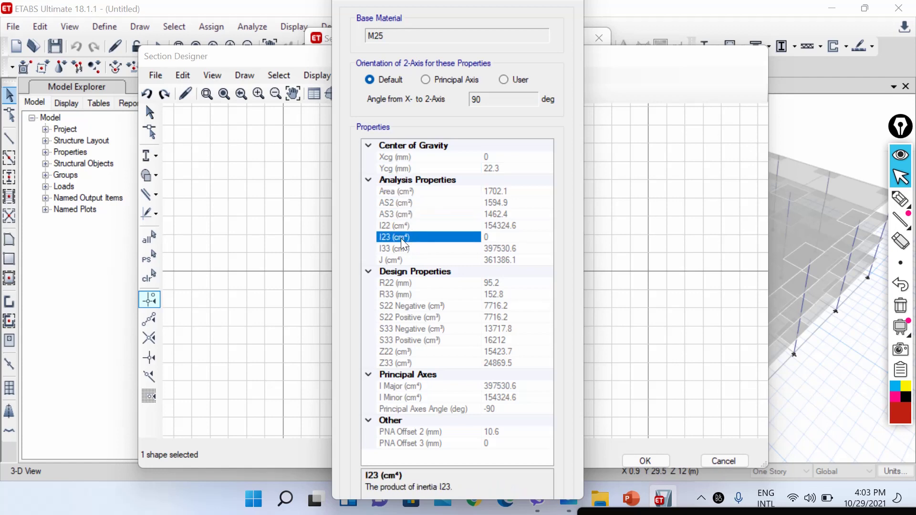
{"action": "left_click", "coordinate": [401, 248]}
{"action": "left_click", "coordinate": [397, 261]}
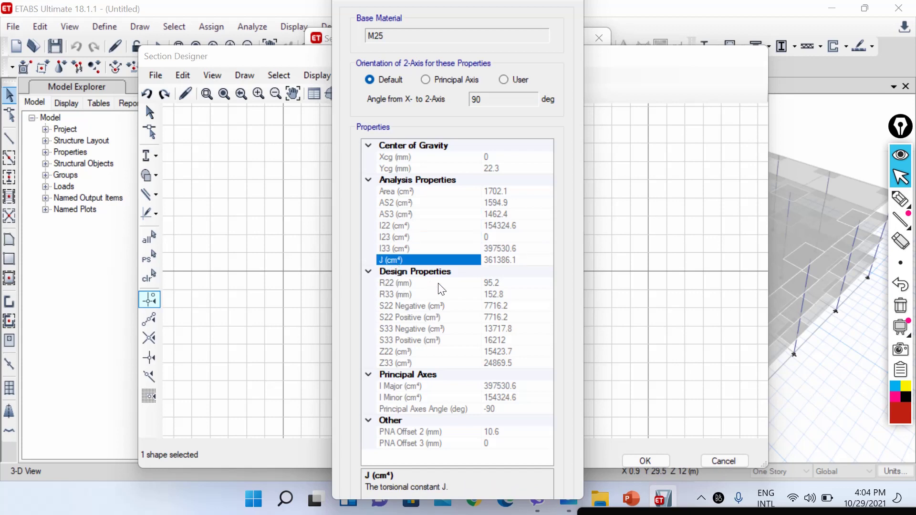
- Examine the radii of gyration, section moduli, principal axis inertias and plastic neutral axis offset in the section properties
{"action": "left_click", "coordinate": [392, 284]}
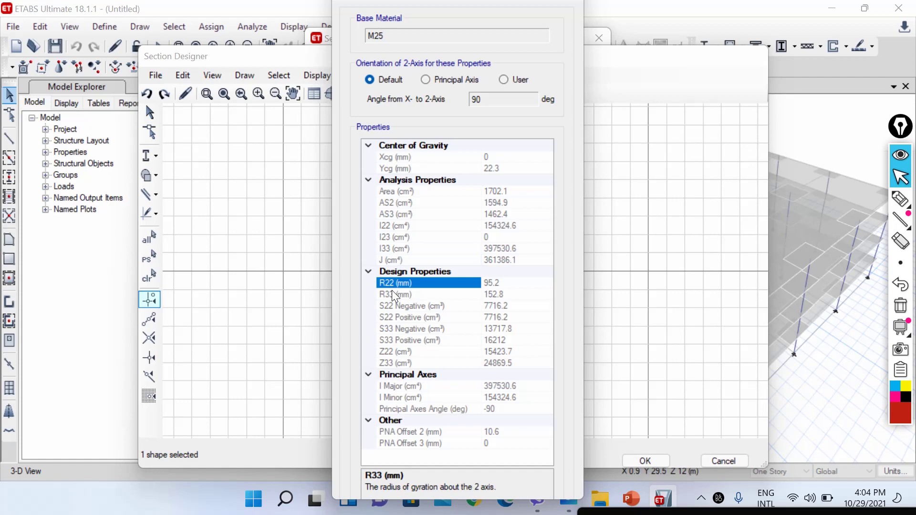
{"action": "left_click", "coordinate": [391, 291]}
{"action": "left_click", "coordinate": [397, 306]}
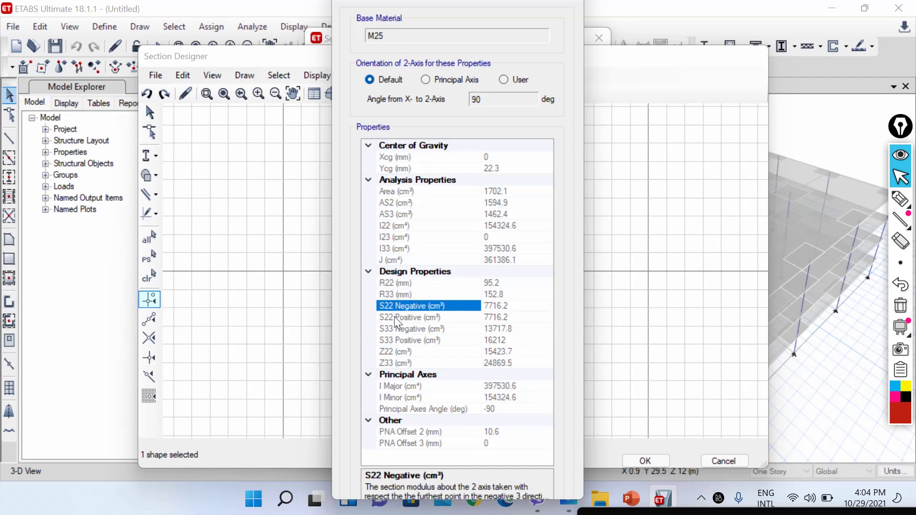
{"action": "left_click", "coordinate": [394, 318]}
{"action": "left_click", "coordinate": [394, 329]}
{"action": "left_click", "coordinate": [394, 352]}
{"action": "left_click", "coordinate": [395, 375]}
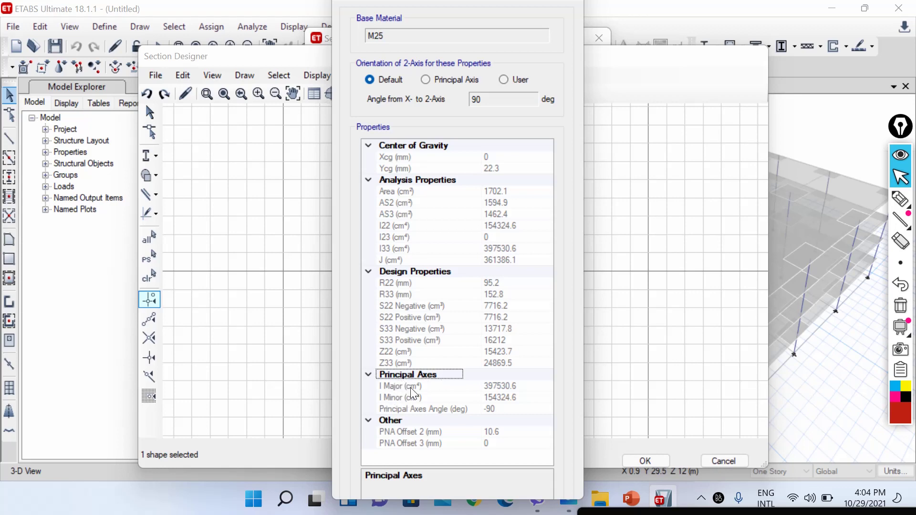
{"action": "left_click", "coordinate": [425, 400]}
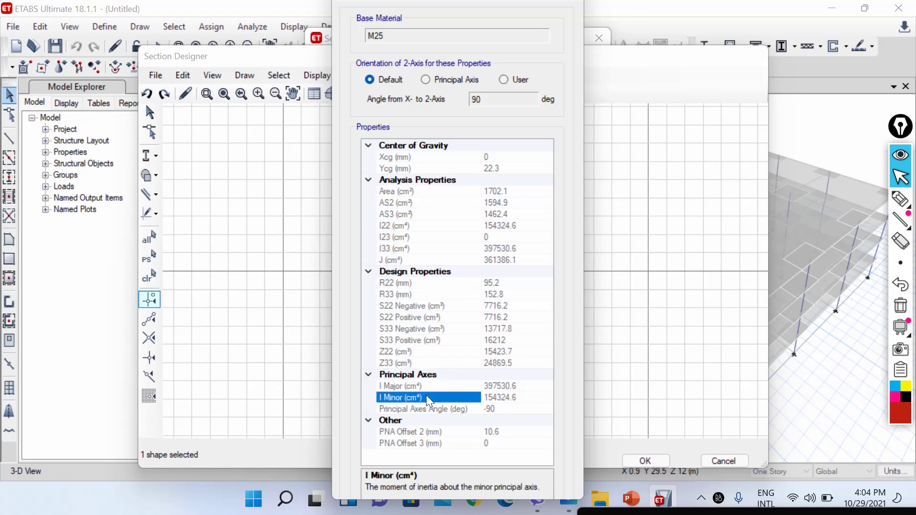
{"action": "left_click", "coordinate": [397, 433]}
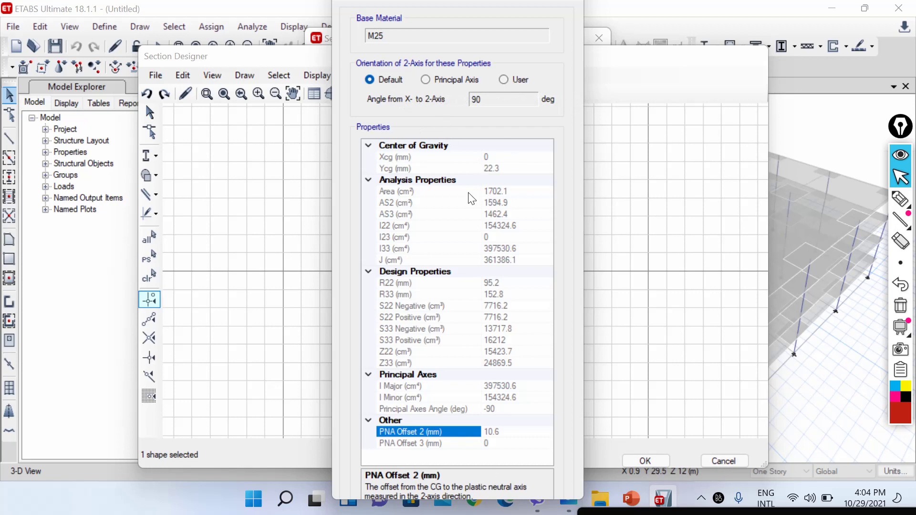
- Compare the section properties for the principal axis and a user 2-axis angle of 45 degrees, restore the default orientation and close them
{"action": "left_click", "coordinate": [426, 81]}
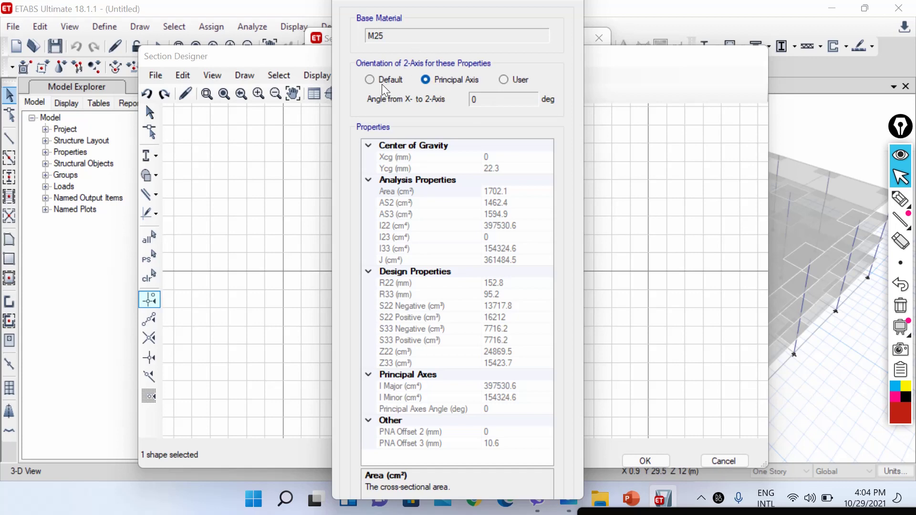
{"action": "left_click", "coordinate": [509, 82]}
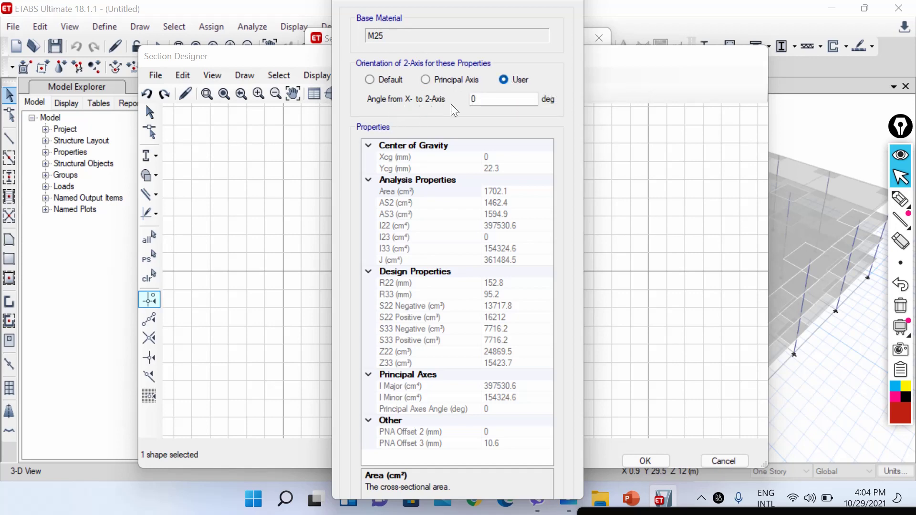
{"action": "left_click_drag", "start_coordinate": [534, 95], "coordinate": [425, 102]}
{"action": "type", "text": "45"}
{"action": "left_click", "coordinate": [470, 167]}
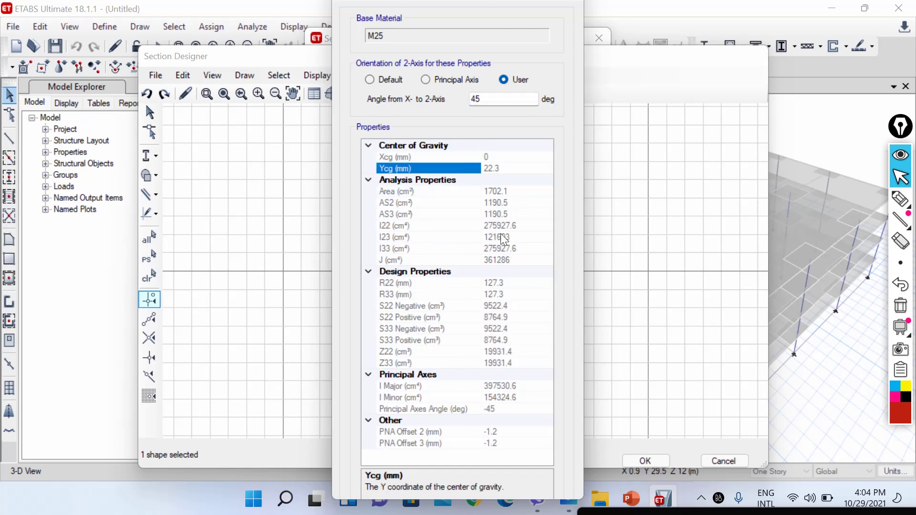
{"action": "left_click", "coordinate": [370, 80]}
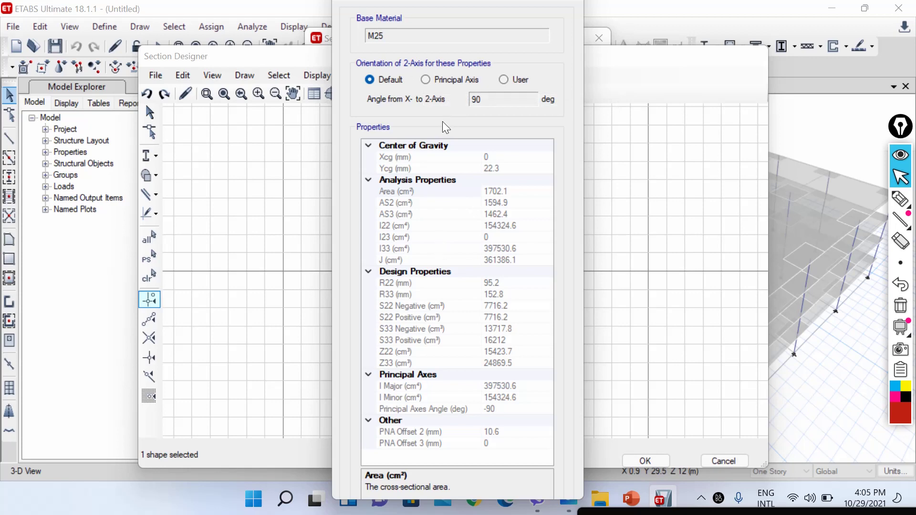
{"action": "key", "text": "Escape"}
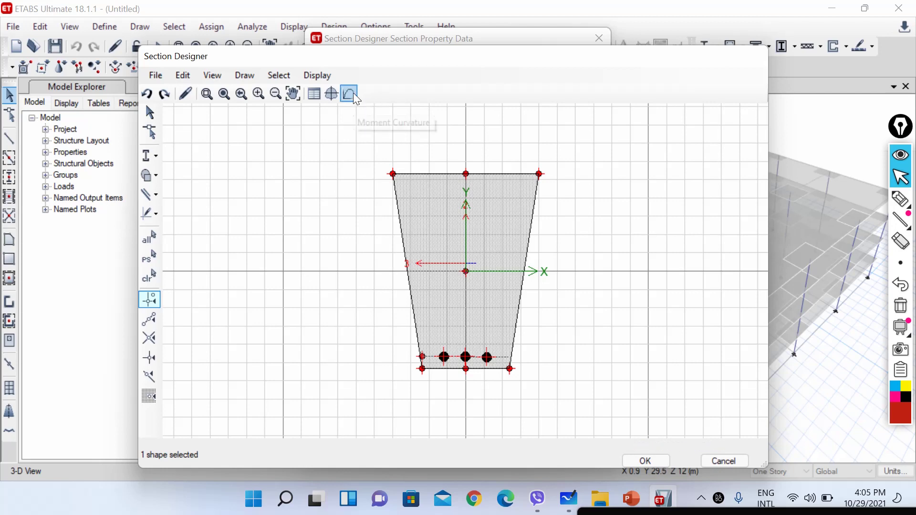
- Display the moment-curvature curve of the trapezoidal section
{"action": "left_click", "coordinate": [319, 78]}
{"action": "left_click", "coordinate": [346, 135]}
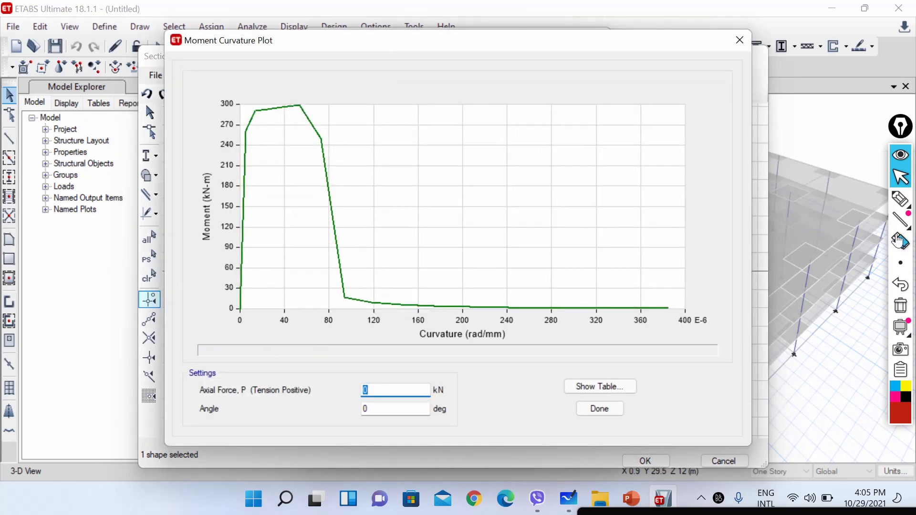
- Mark the moment axis label, the curve's first bend, the drop after its peak and the origin with red freehand pen strokes
{"action": "left_click", "coordinate": [900, 200]}
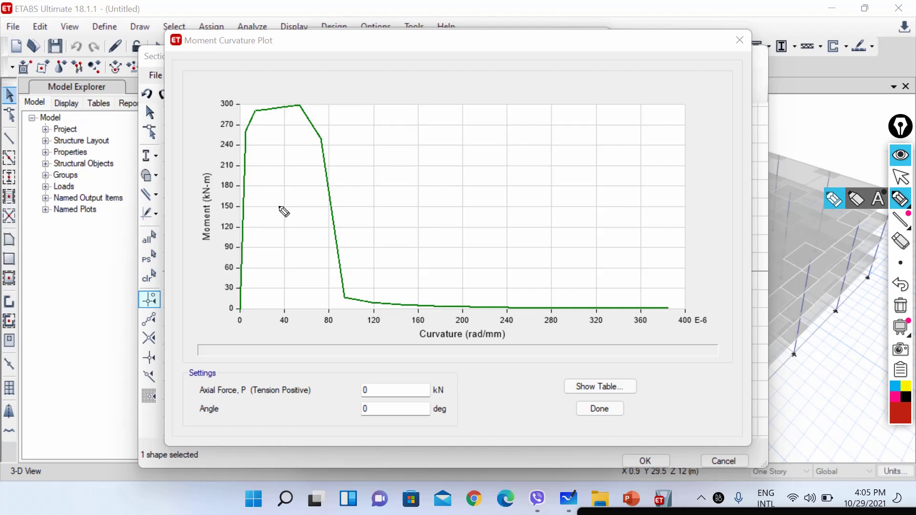
{"action": "mouse_move", "coordinate": [207, 165]}
{"action": "left_mouse_down"}
{"action": "mouse_move", "coordinate": [187, 242]}
{"action": "mouse_move", "coordinate": [209, 154]}
{"action": "mouse_move", "coordinate": [251, 132]}
{"action": "mouse_move", "coordinate": [256, 112]}
{"action": "left_mouse_up"}
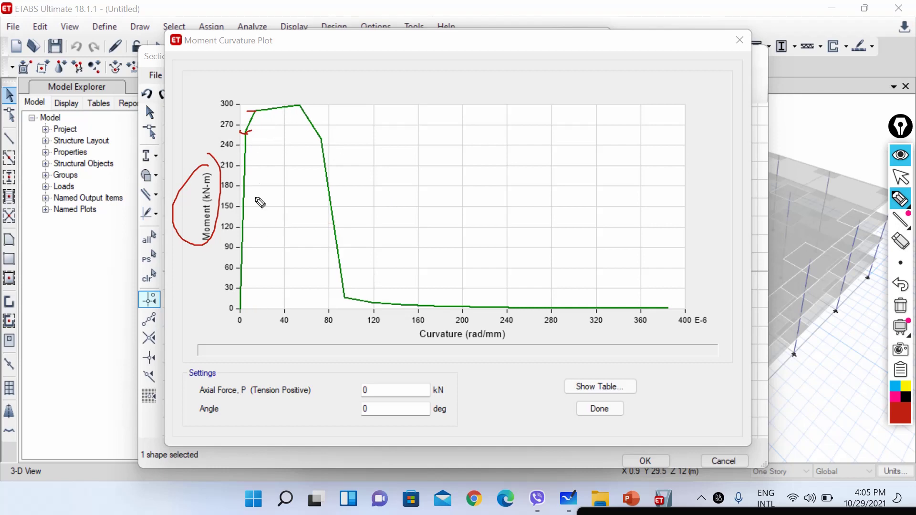
{"action": "left_click_drag", "start_coordinate": [252, 131], "coordinate": [259, 132]}
{"action": "mouse_move", "coordinate": [258, 130]}
{"action": "left_mouse_down"}
{"action": "mouse_move", "coordinate": [245, 137]}
{"action": "mouse_move", "coordinate": [253, 139]}
{"action": "mouse_move", "coordinate": [252, 122]}
{"action": "left_mouse_up"}
{"action": "mouse_move", "coordinate": [359, 91]}
{"action": "left_mouse_down"}
{"action": "mouse_move", "coordinate": [313, 119]}
{"action": "mouse_move", "coordinate": [311, 106]}
{"action": "mouse_move", "coordinate": [335, 123]}
{"action": "mouse_move", "coordinate": [317, 105]}
{"action": "left_mouse_up"}
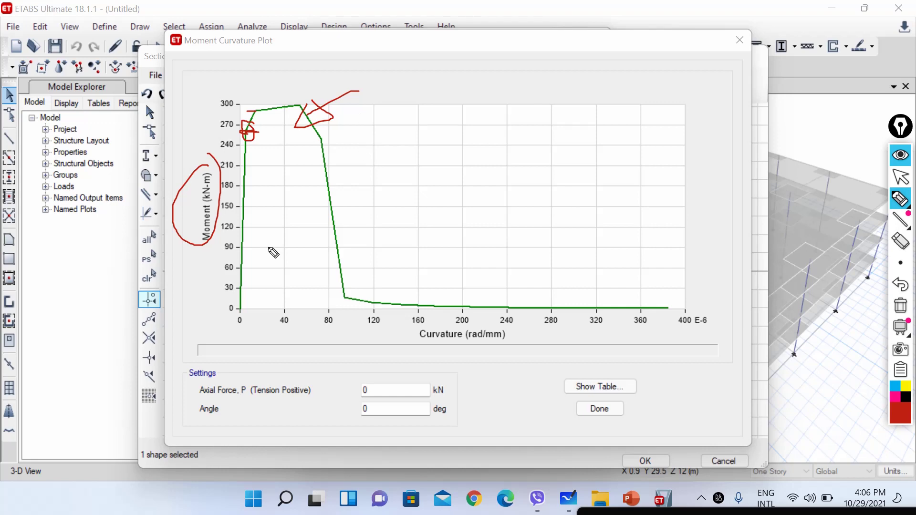
{"action": "mouse_move", "coordinate": [213, 307]}
{"action": "left_mouse_down"}
{"action": "mouse_move", "coordinate": [266, 289]}
{"action": "mouse_move", "coordinate": [265, 319]}
{"action": "mouse_move", "coordinate": [311, 285]}
{"action": "left_mouse_up"}
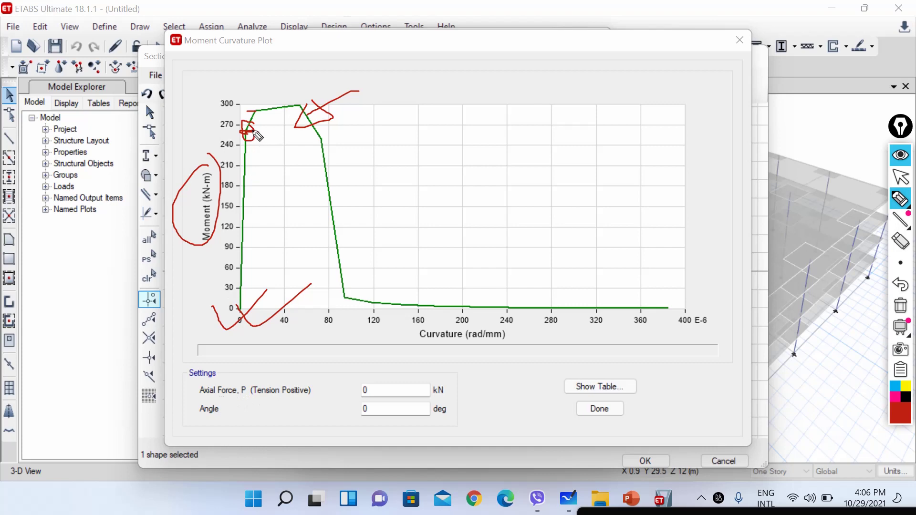
{"action": "left_click_drag", "start_coordinate": [242, 131], "coordinate": [252, 134]}
- Clear all pen annotations from the moment-curvature plot and return to the normal pointer
{"action": "left_click", "coordinate": [901, 219]}
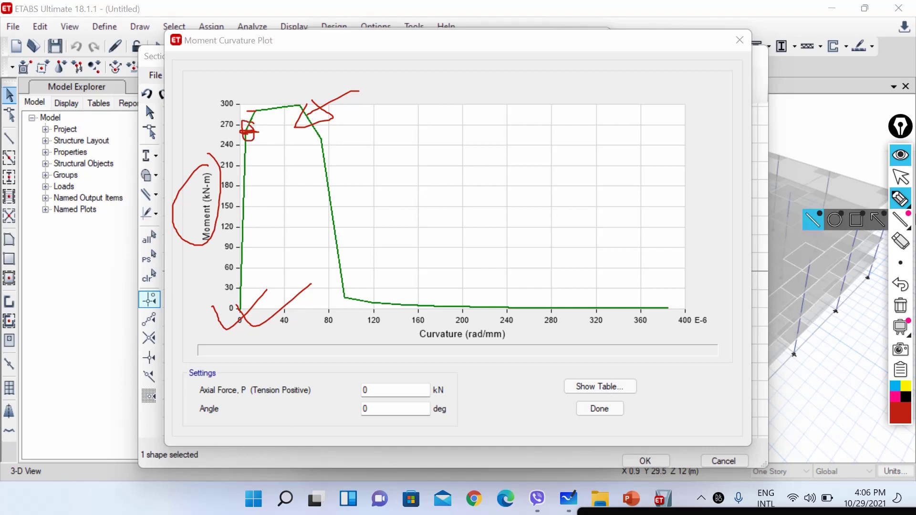
{"action": "left_click", "coordinate": [901, 306]}
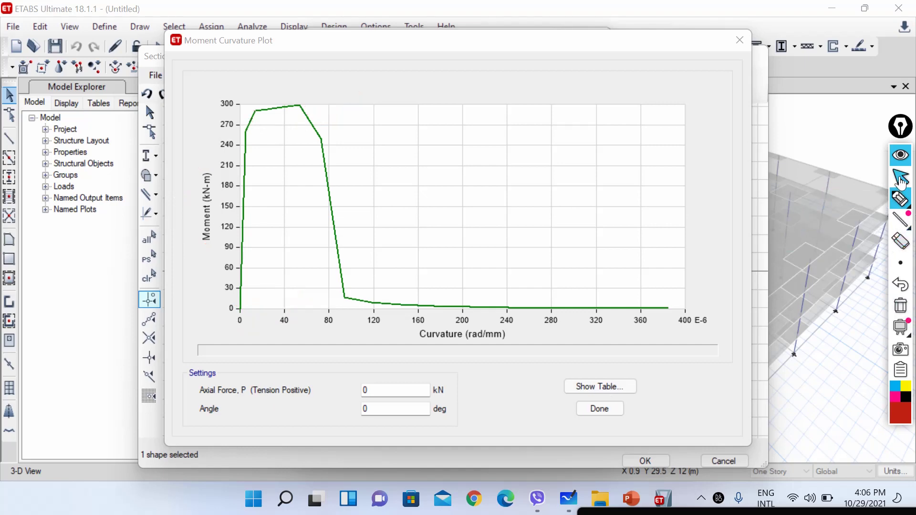
{"action": "left_click", "coordinate": [901, 180]}
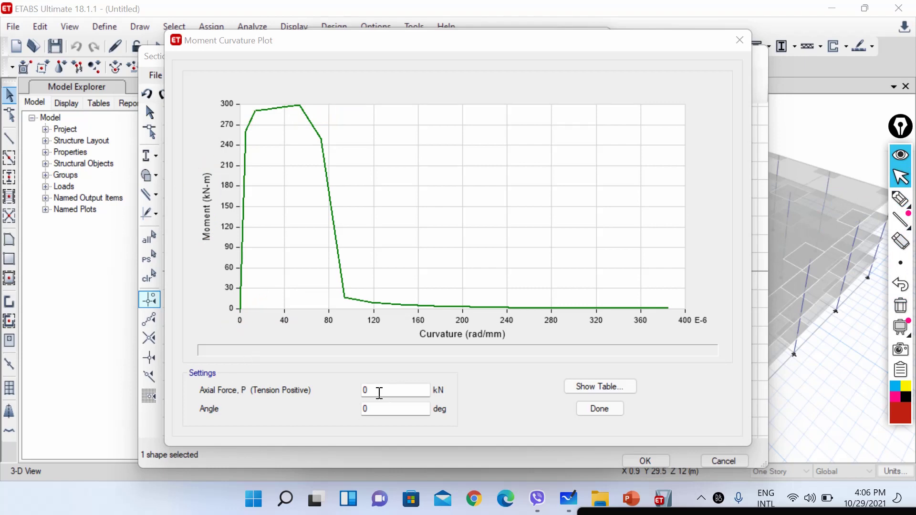
- Compare the moment-curvature curves for axial forces of 50 kN and 150 kN, and restore the axial force to 0 kN
{"action": "left_click", "coordinate": [377, 390]}
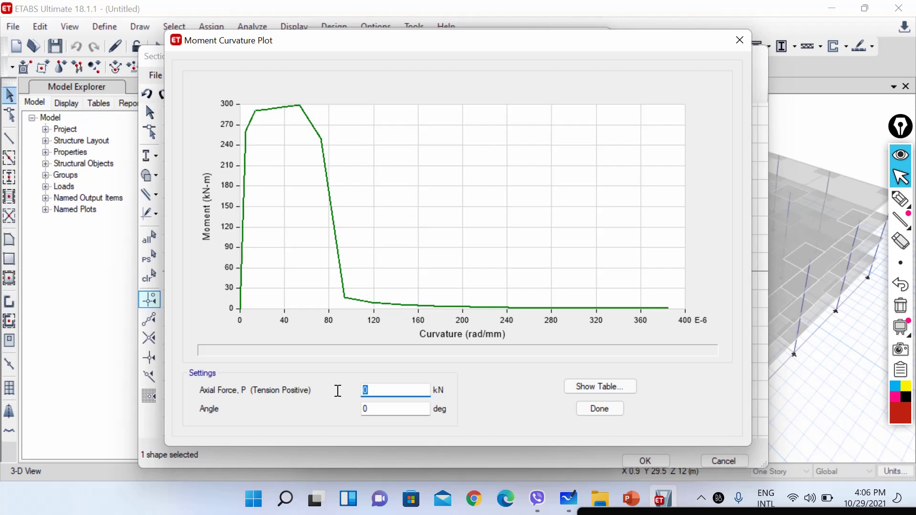
{"action": "type", "text": "50"}
{"action": "left_click", "coordinate": [388, 408]}
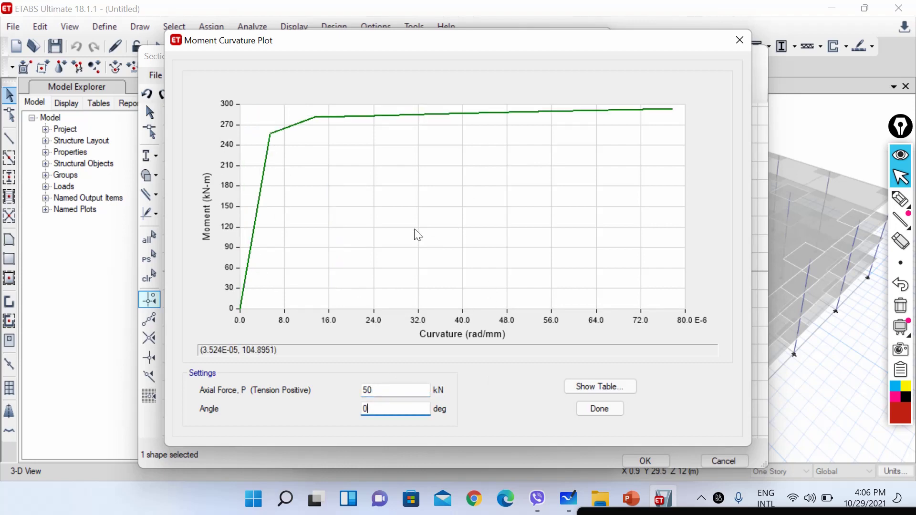
{"action": "double_click", "coordinate": [382, 390]}
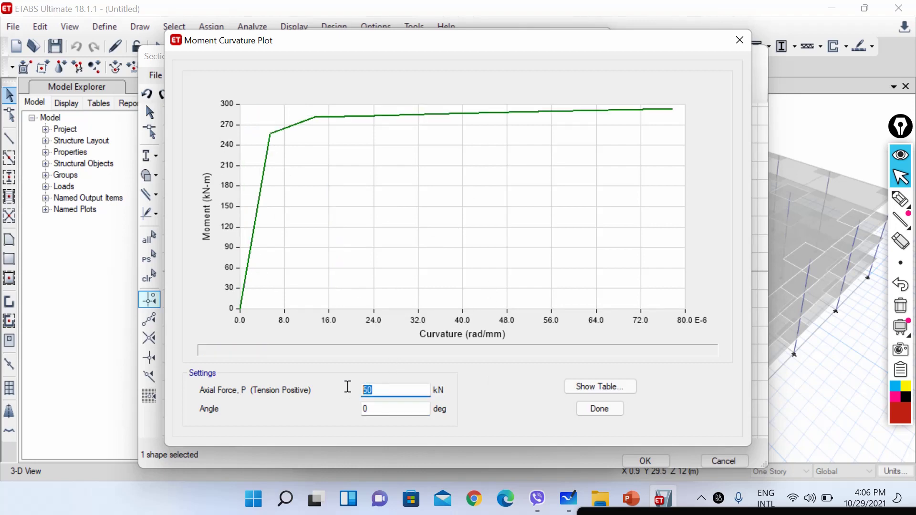
{"action": "type", "text": "150"}
{"action": "left_click", "coordinate": [418, 408]}
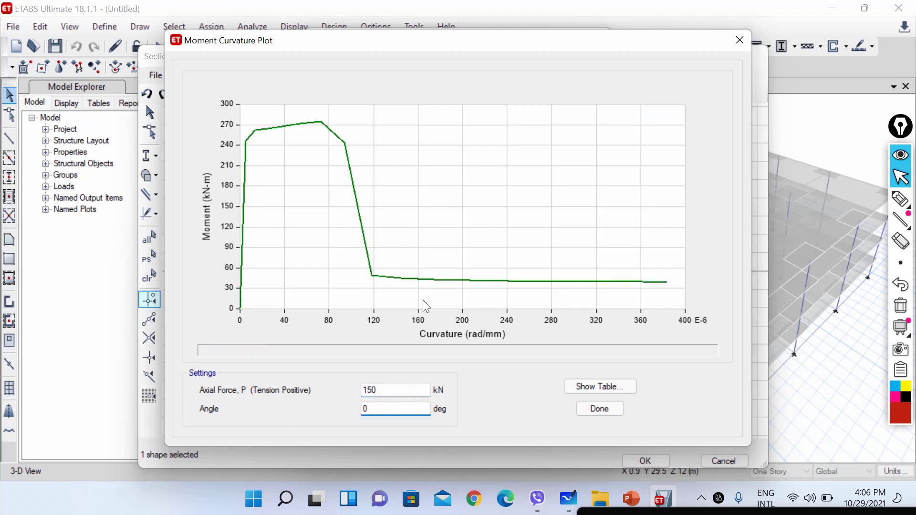
{"action": "left_click_drag", "start_coordinate": [405, 391], "coordinate": [335, 390]}
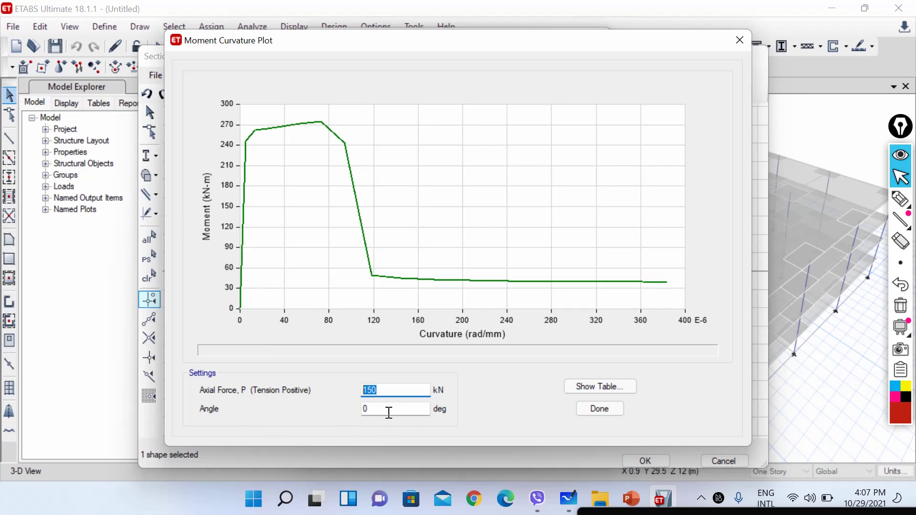
{"action": "key", "text": "BackSpace"}
{"action": "type", "text": "0"}
{"action": "left_click", "coordinate": [381, 411]}
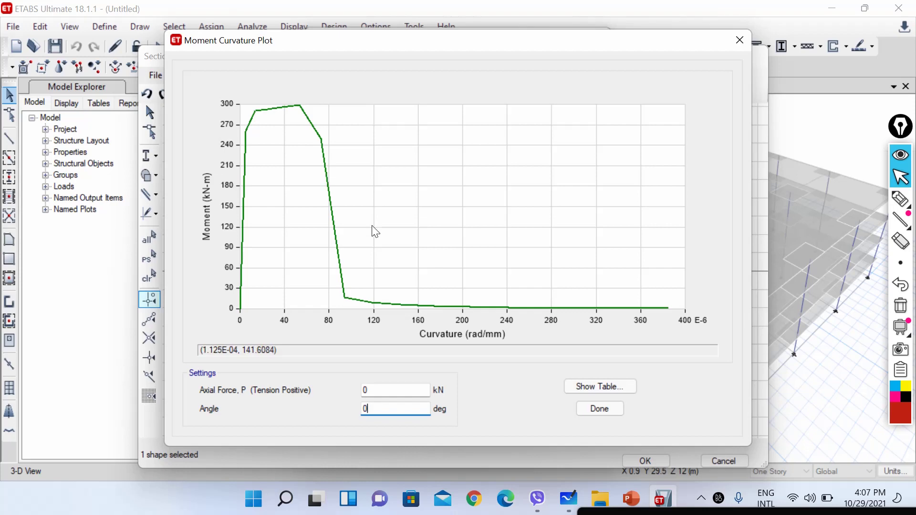
- Examine the table of moment and curvature values, and close both the table and the moment-curvature plot
{"action": "left_click", "coordinate": [591, 390]}
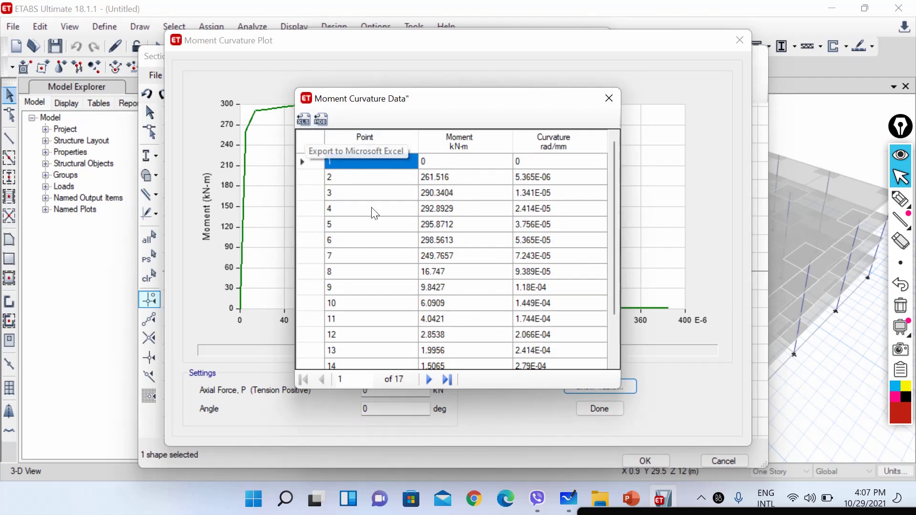
{"action": "scroll", "coordinate": [506, 277], "scroll_direction": "down", "scroll_amount": 2}
{"action": "scroll", "coordinate": [513, 310], "scroll_direction": "up", "scroll_amount": 2}
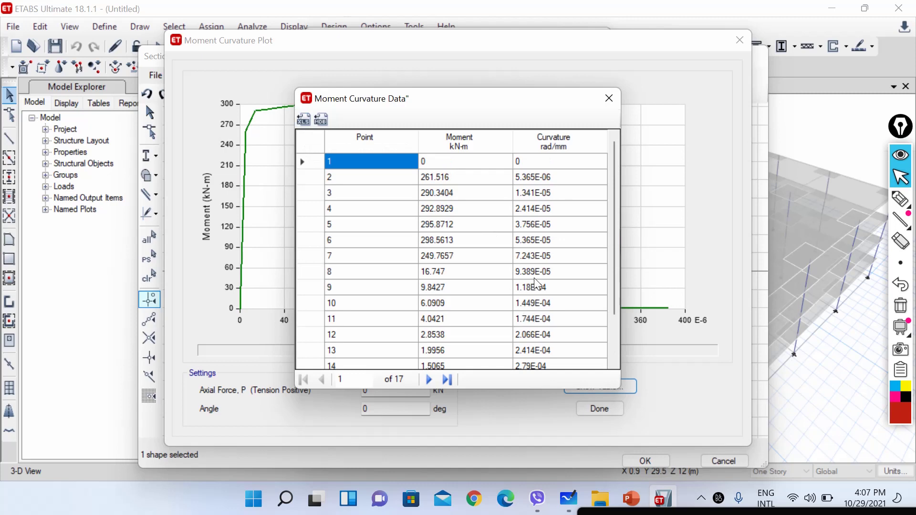
{"action": "left_click", "coordinate": [609, 99]}
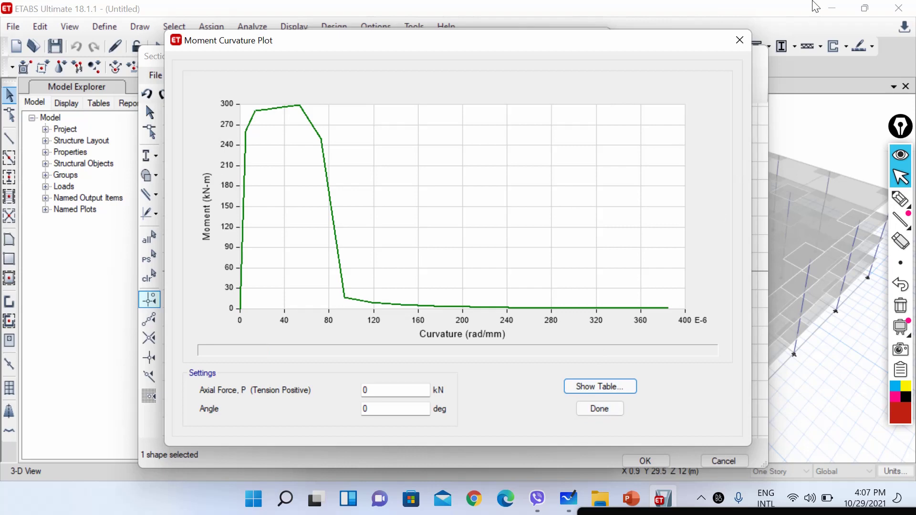
{"action": "left_click", "coordinate": [740, 40]}
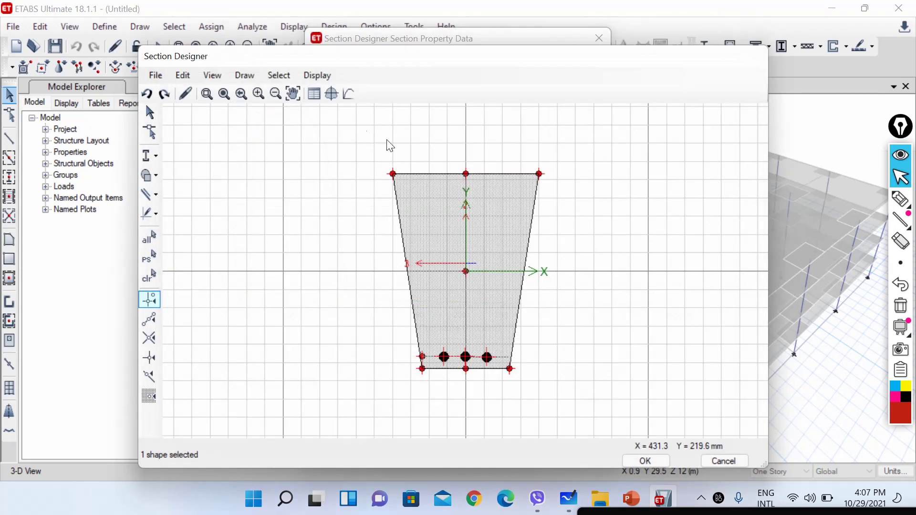
- Display the section's interaction surface and examine its PM3 and PM2 views and the current interaction curve
{"action": "left_click", "coordinate": [335, 95]}
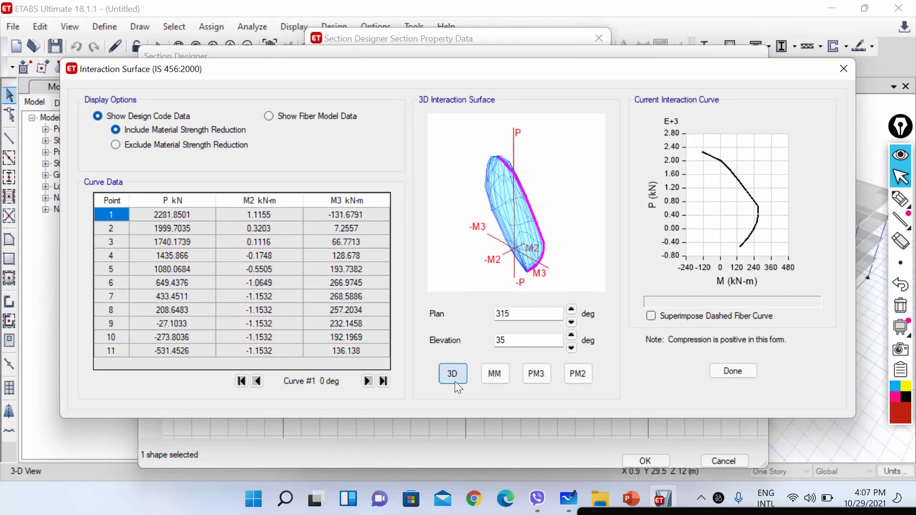
{"action": "left_click", "coordinate": [538, 374]}
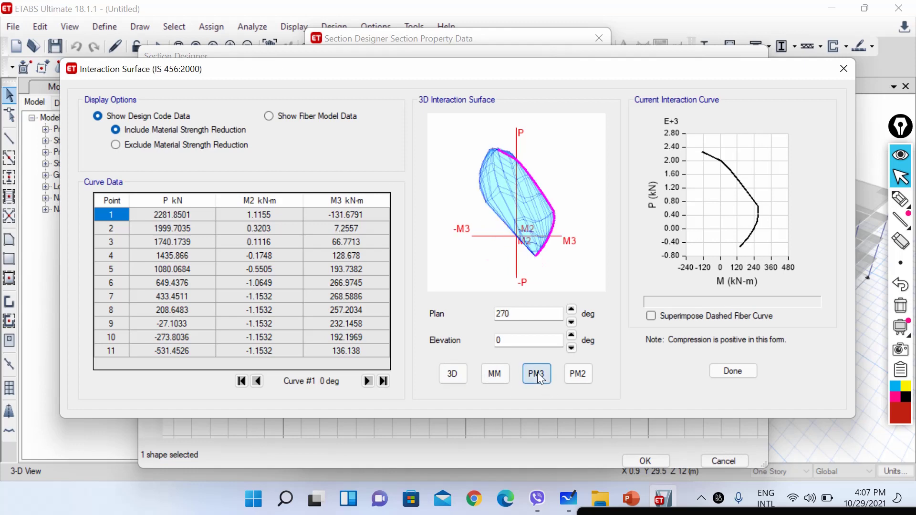
{"action": "left_click", "coordinate": [581, 374]}
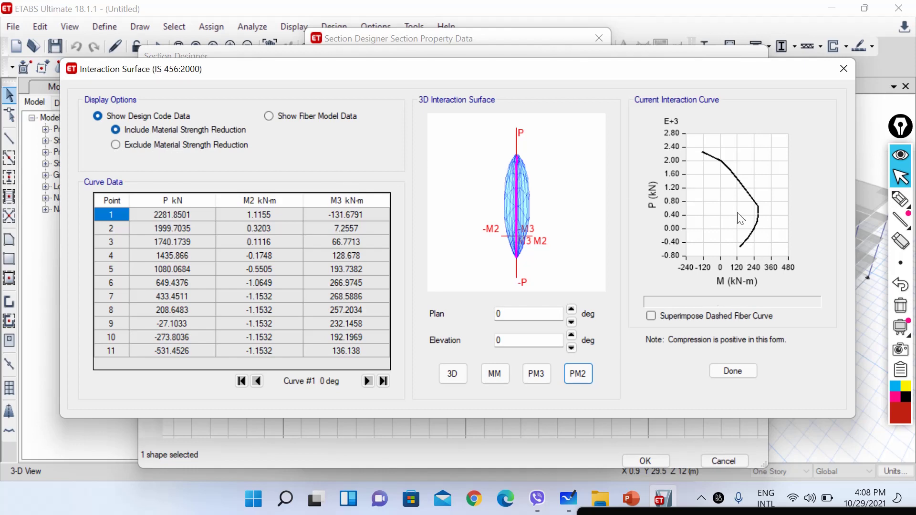
{"action": "left_click_drag", "start_coordinate": [719, 138], "coordinate": [778, 196]}
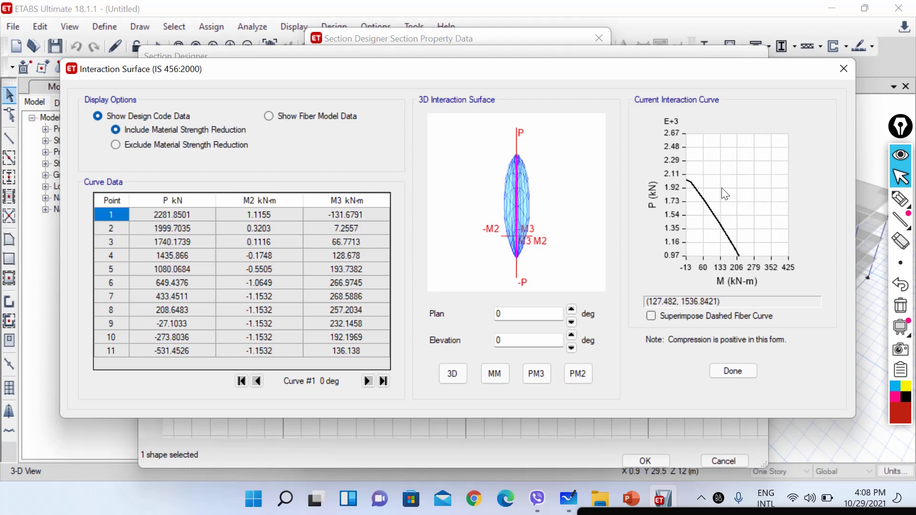
{"action": "scroll", "coordinate": [721, 216], "scroll_direction": "down", "scroll_amount": 7}
{"action": "scroll", "coordinate": [719, 228], "scroll_direction": "up", "scroll_amount": 2}
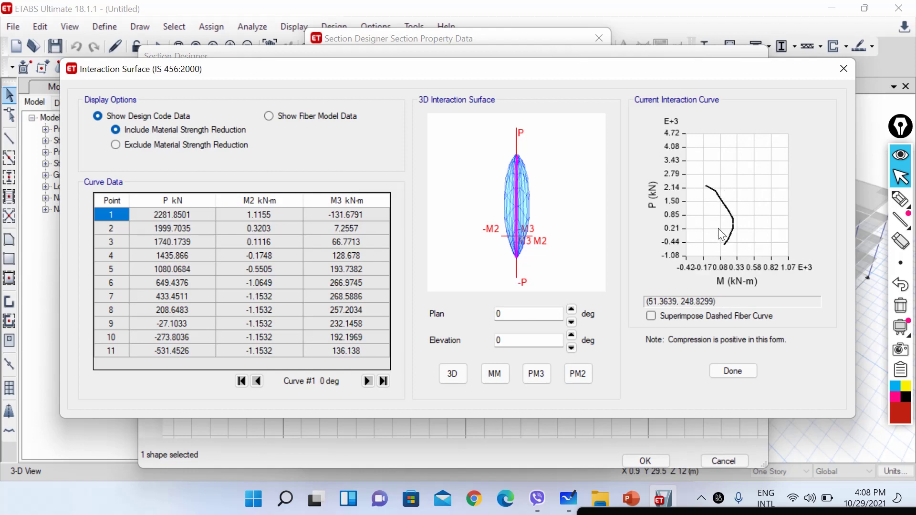
- Compare the interaction curve without material strength reduction and with the dashed fiber curve superimposed, restore the default display and close it
{"action": "left_click", "coordinate": [116, 144]}
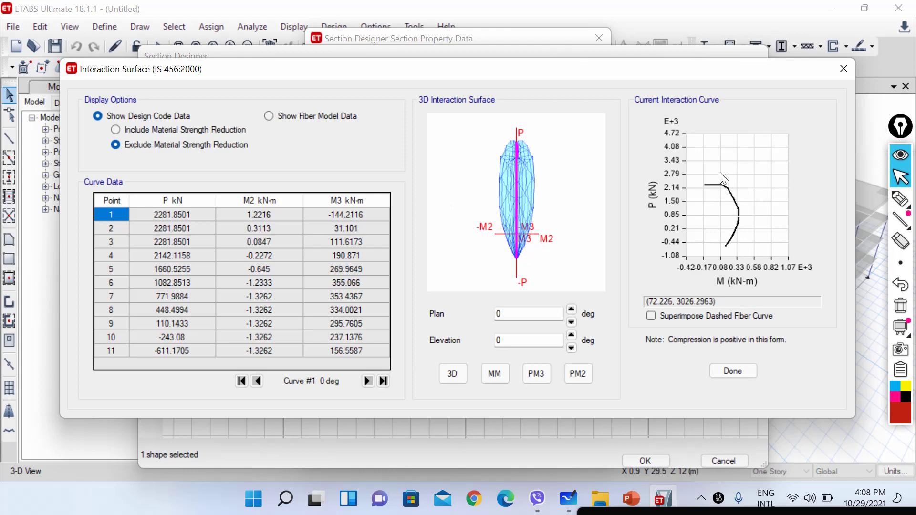
{"action": "left_click", "coordinate": [116, 130]}
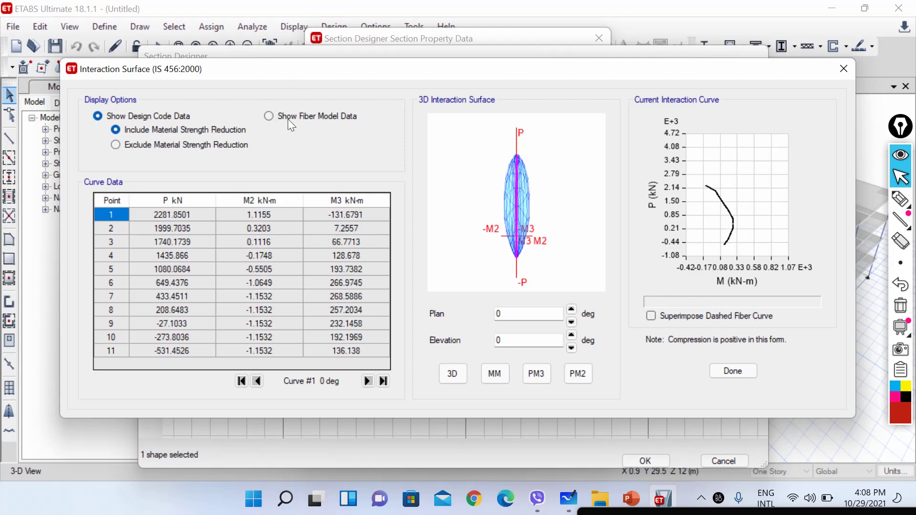
{"action": "left_click", "coordinate": [651, 317]}
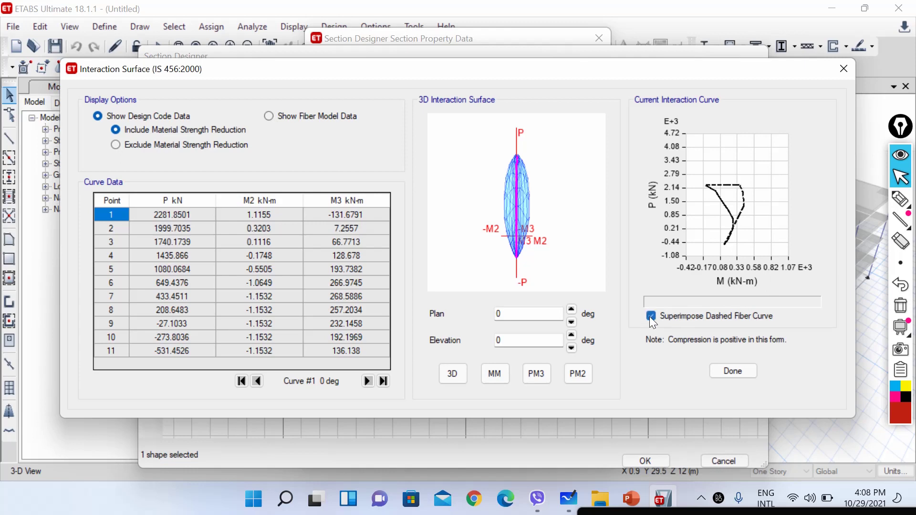
{"action": "left_click", "coordinate": [652, 317]}
{"action": "left_click", "coordinate": [844, 68]}
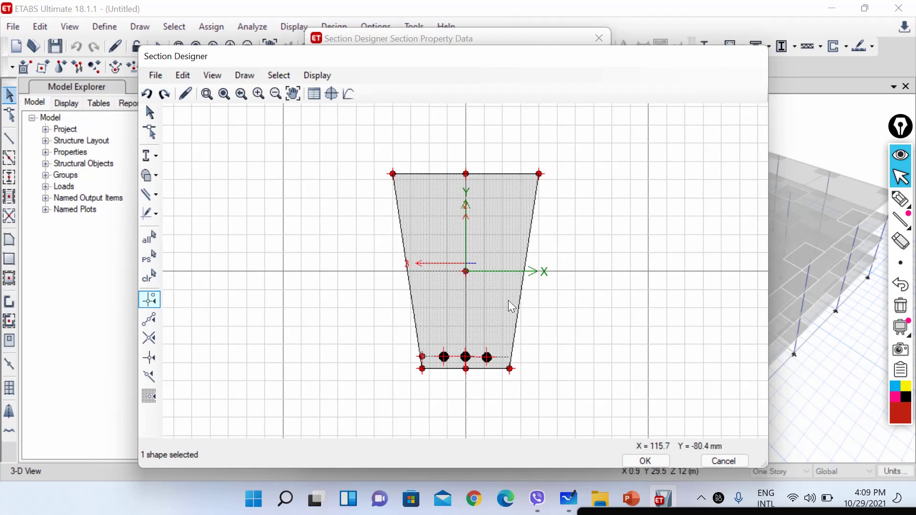
- Switch to PowerPoint and present slide 7, the built-up column example, as a full-screen slide show
{"action": "left_click", "coordinate": [639, 501]}
{"action": "left_click", "coordinate": [50, 418]}
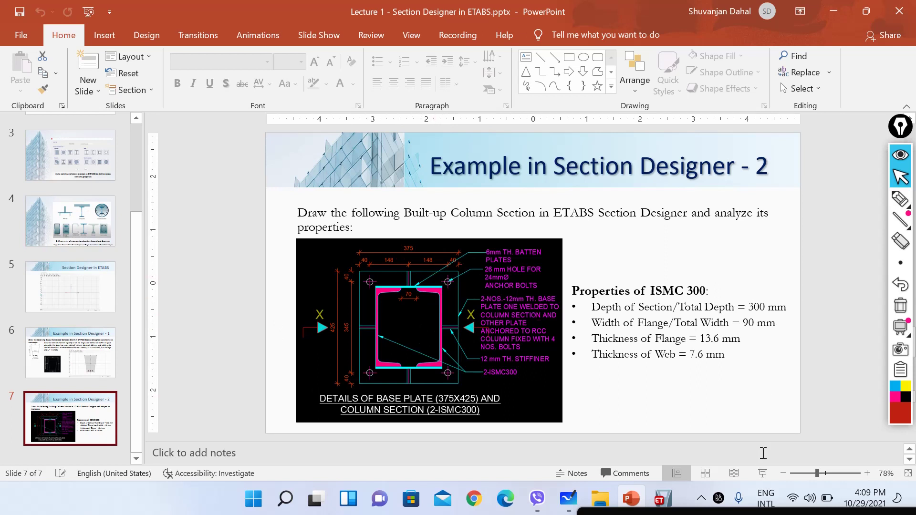
{"action": "left_click", "coordinate": [762, 473]}
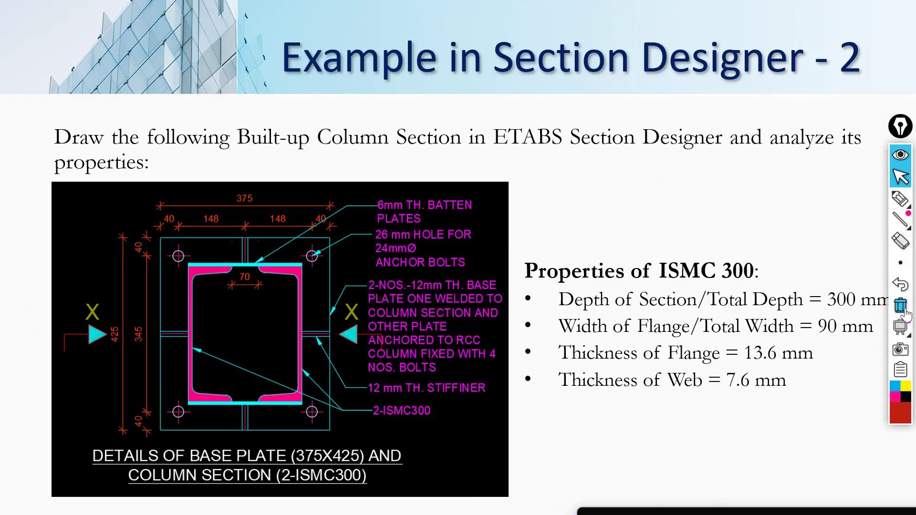
- Mark the two channels, the 2-ISMC300 label, the batten plates and the base plate in the column drawing with red freehand pen strokes
{"action": "left_click", "coordinate": [901, 203]}
{"action": "mouse_move", "coordinate": [160, 318]}
{"action": "left_mouse_down"}
{"action": "mouse_move", "coordinate": [175, 335]}
{"action": "mouse_move", "coordinate": [209, 309]}
{"action": "left_mouse_up"}
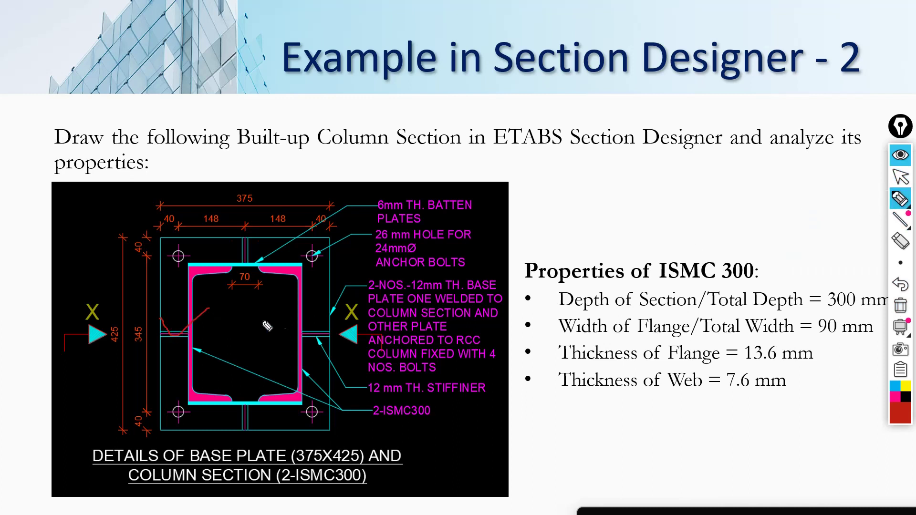
{"action": "mouse_move", "coordinate": [279, 314]}
{"action": "left_mouse_down"}
{"action": "mouse_move", "coordinate": [295, 330]}
{"action": "mouse_move", "coordinate": [329, 299]}
{"action": "left_mouse_up"}
{"action": "left_click_drag", "start_coordinate": [284, 313], "coordinate": [317, 309]}
{"action": "left_click_drag", "start_coordinate": [157, 315], "coordinate": [200, 292]}
{"action": "mouse_move", "coordinate": [446, 410]}
{"action": "left_mouse_down"}
{"action": "mouse_move", "coordinate": [389, 402]}
{"action": "mouse_move", "coordinate": [382, 432]}
{"action": "mouse_move", "coordinate": [442, 411]}
{"action": "left_mouse_up"}
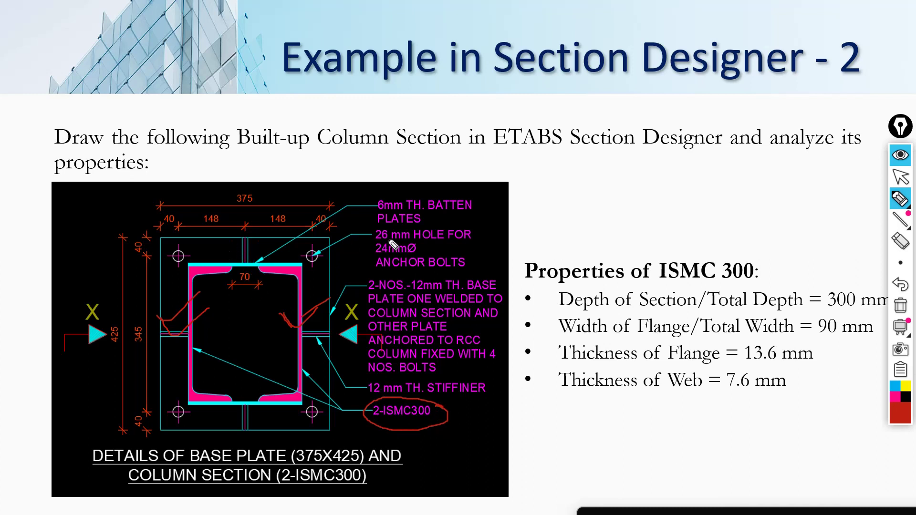
{"action": "left_click_drag", "start_coordinate": [224, 263], "coordinate": [260, 252]}
{"action": "left_click_drag", "start_coordinate": [223, 411], "coordinate": [261, 368]}
{"action": "left_click_drag", "start_coordinate": [147, 429], "coordinate": [201, 417]}
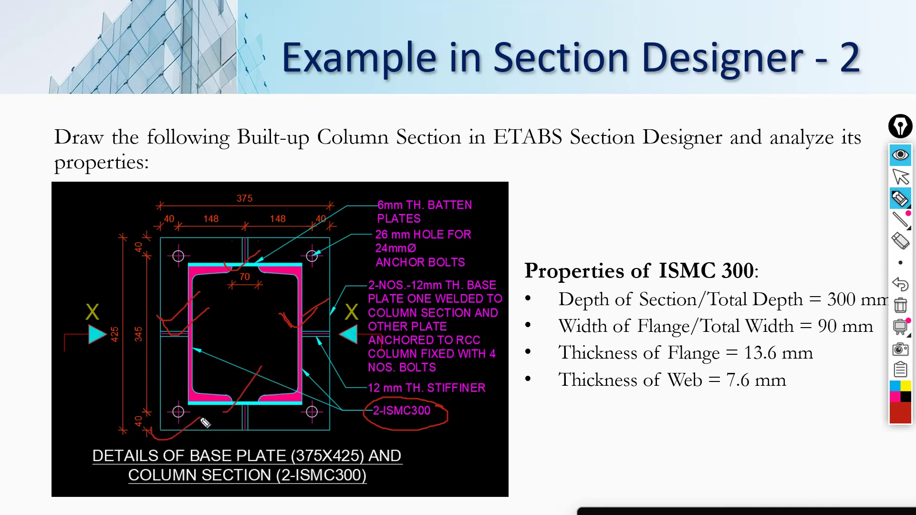
{"action": "left_click_drag", "start_coordinate": [265, 433], "coordinate": [299, 430]}
{"action": "mouse_move", "coordinate": [302, 252]}
{"action": "left_mouse_down"}
{"action": "mouse_move", "coordinate": [185, 245]}
{"action": "mouse_move", "coordinate": [178, 370]}
{"action": "mouse_move", "coordinate": [222, 423]}
{"action": "mouse_move", "coordinate": [302, 421]}
{"action": "mouse_move", "coordinate": [323, 290]}
{"action": "mouse_move", "coordinate": [311, 256]}
{"action": "mouse_move", "coordinate": [302, 258]}
{"action": "left_mouse_up"}
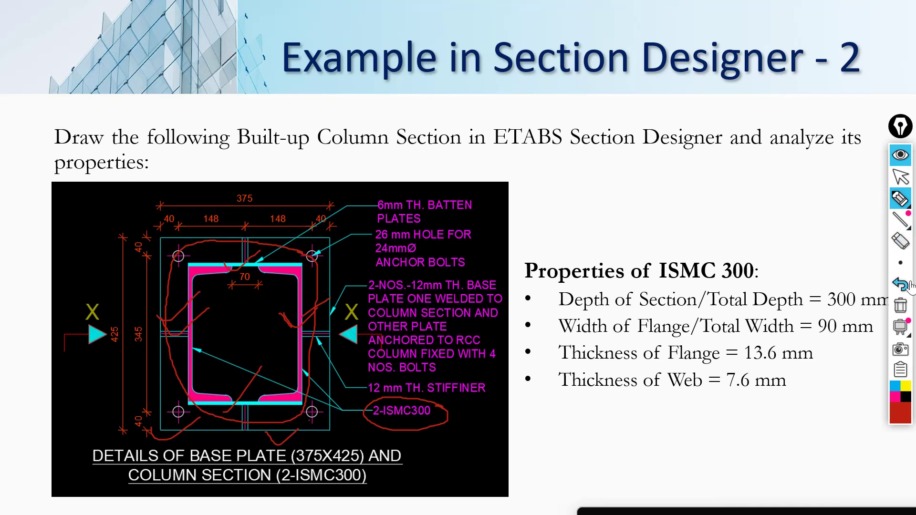
- Clear all pen annotations from the slide, return to the normal pointer and end the slide show
{"action": "left_click", "coordinate": [901, 305]}
{"action": "left_click", "coordinate": [901, 176]}
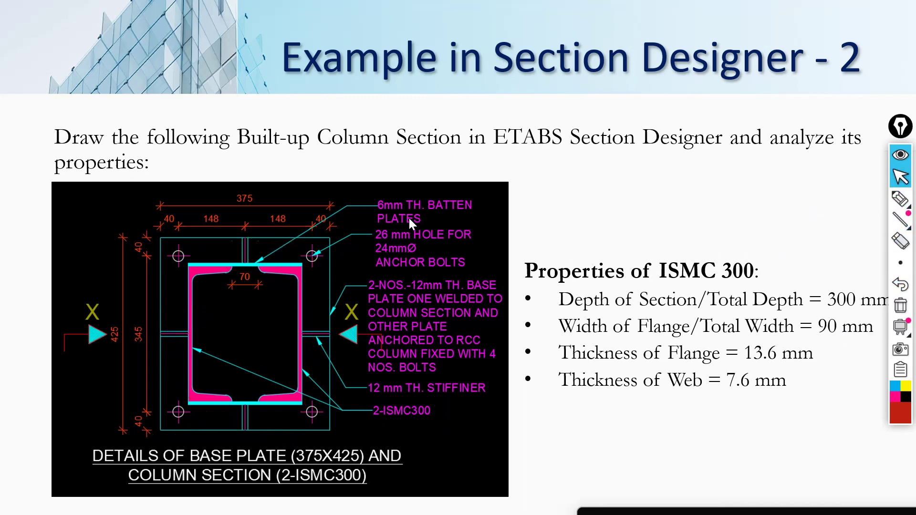
{"action": "key", "text": "Escape"}
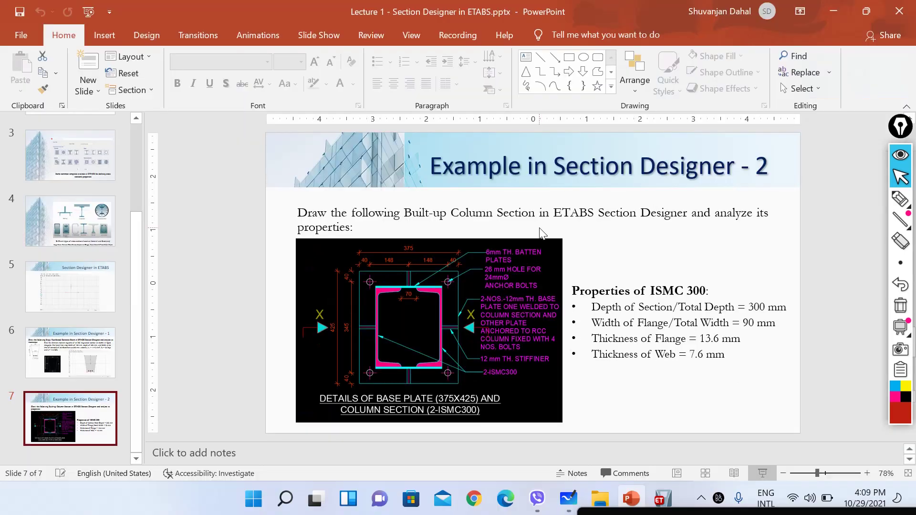
- Switch back to ETABS and review the steel shapes that Section Designer can draw, such as I sections, channels and plates
{"action": "left_click", "coordinate": [661, 501]}
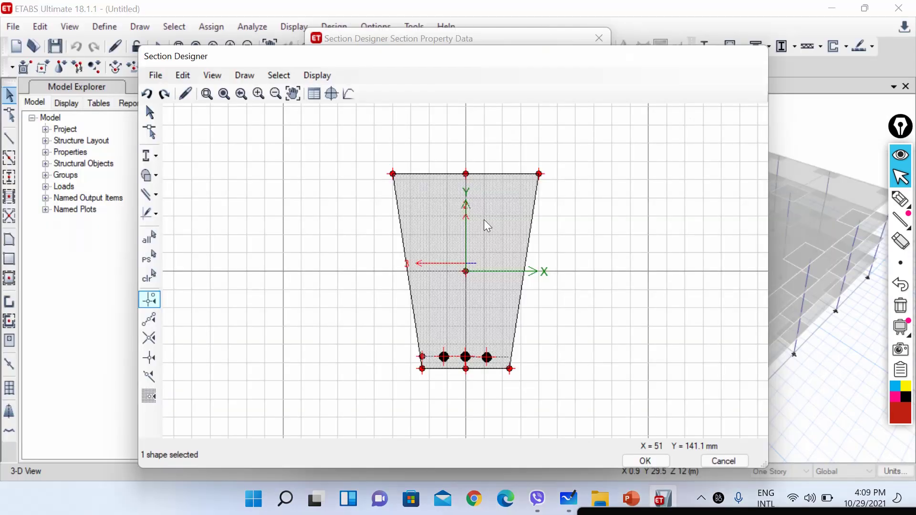
{"action": "left_click", "coordinate": [156, 156]}
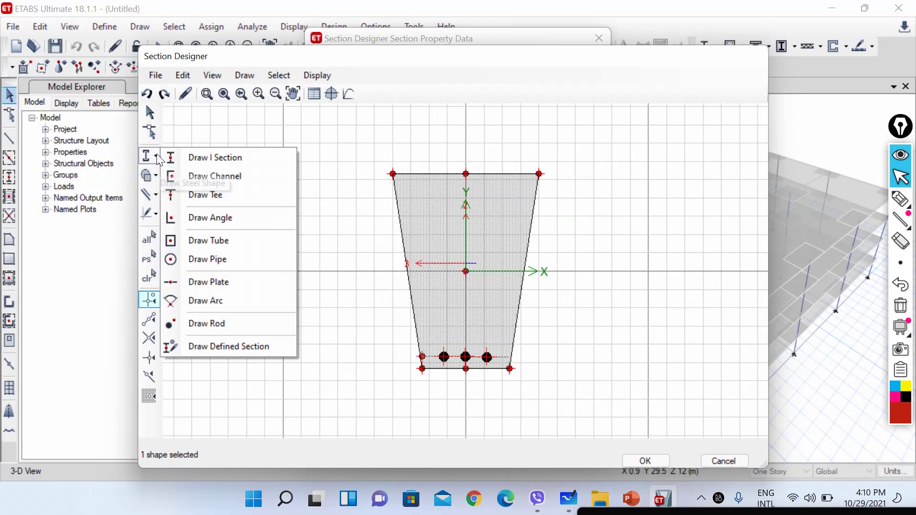
{"action": "left_click", "coordinate": [213, 283]}
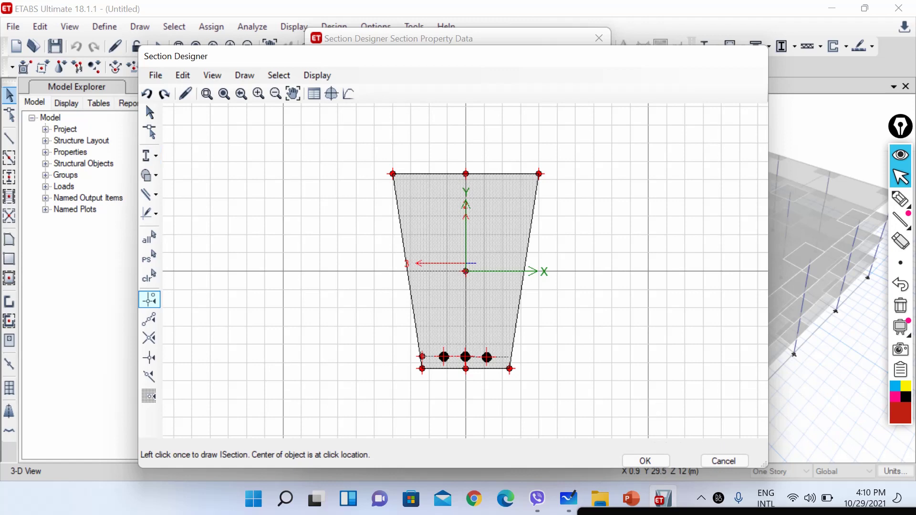
{"action": "mouse_move", "coordinate": [635, 512]}
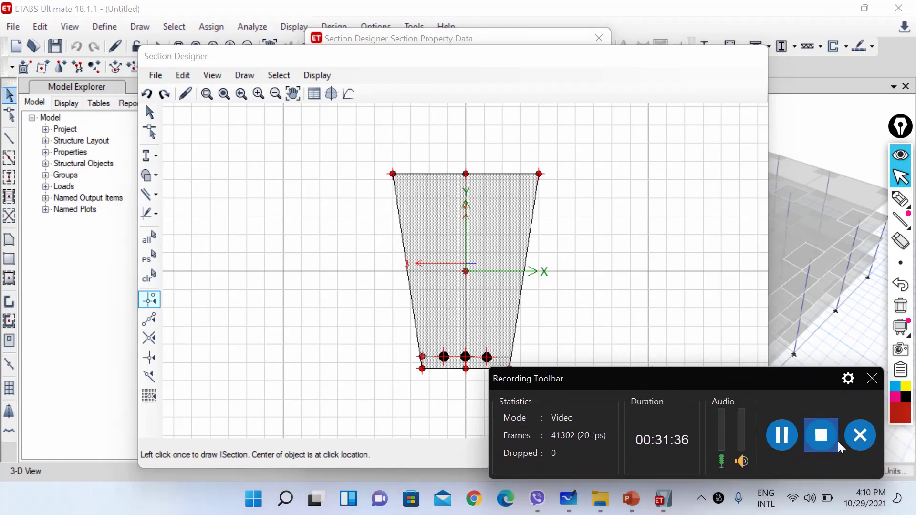